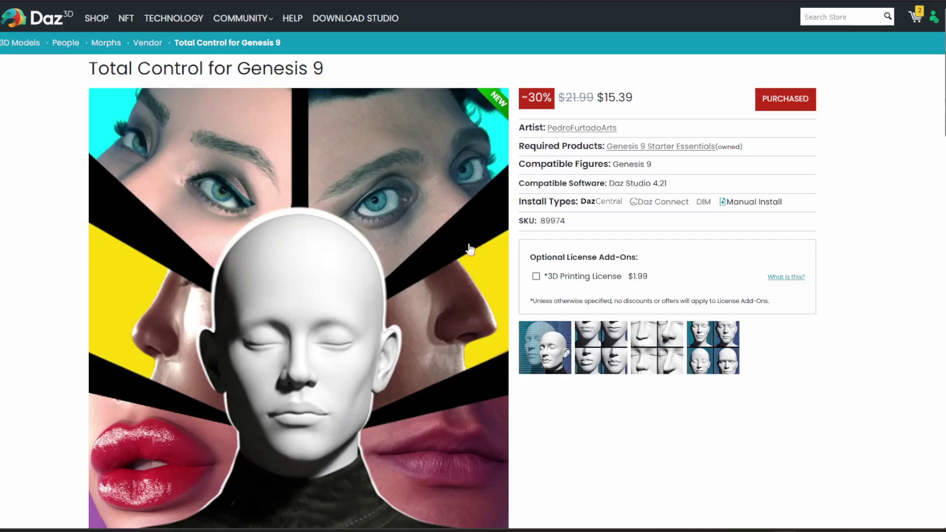
Zoom and pan the viewport to bring the Genesis 9 figure into frame
scroll(480, 243, down, 9)
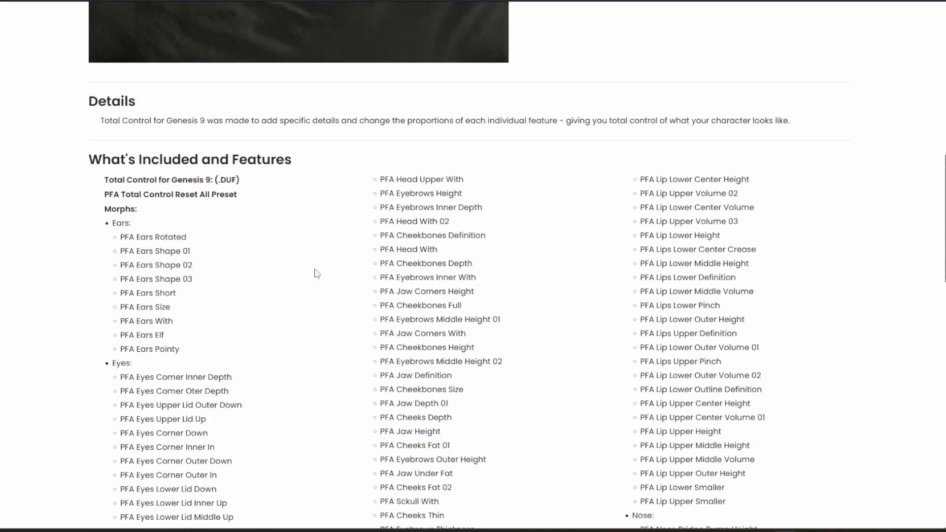
scroll(484, 230, down, 2)
scroll(298, 232, down, 1)
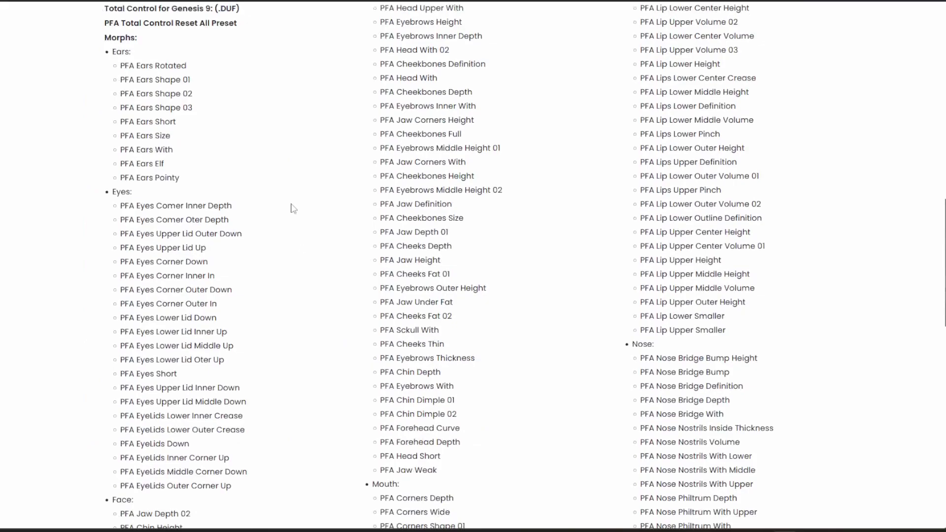
scroll(204, 335, down, 5)
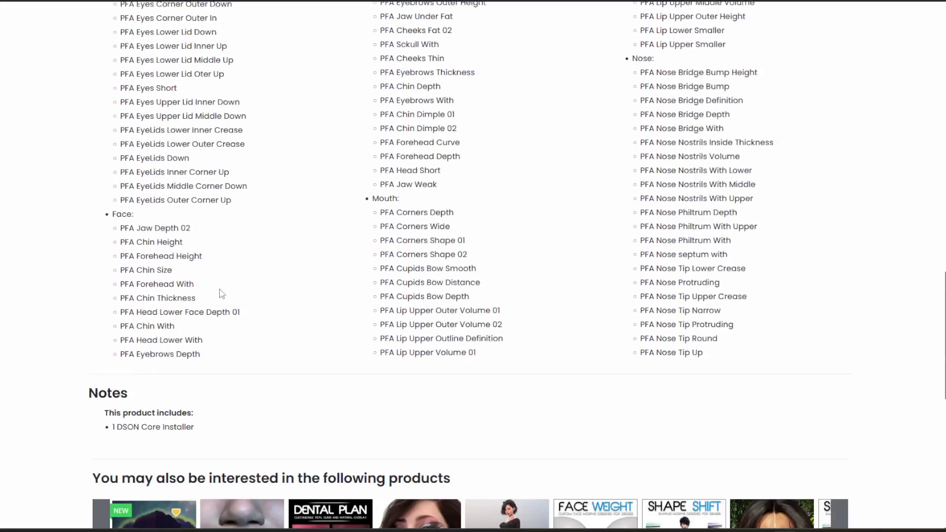
scroll(222, 294, up, 20)
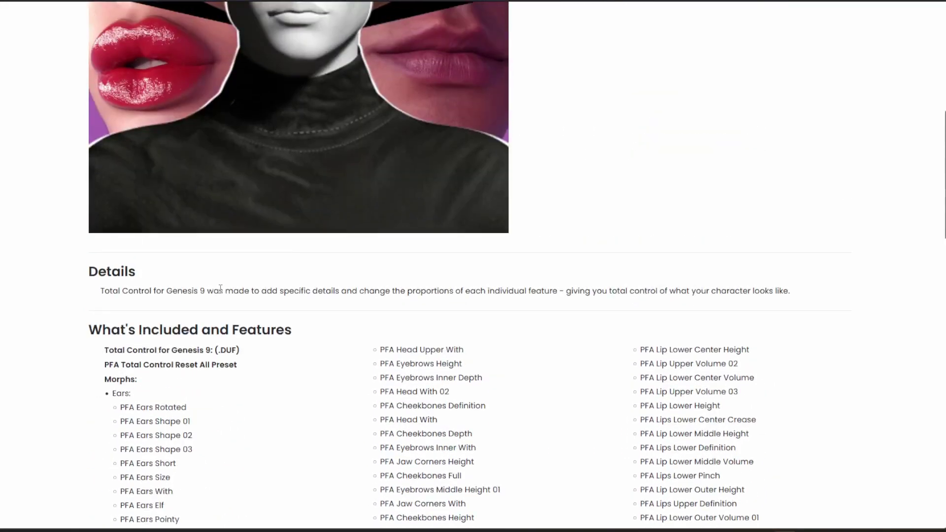
scroll(220, 294, up, 2)
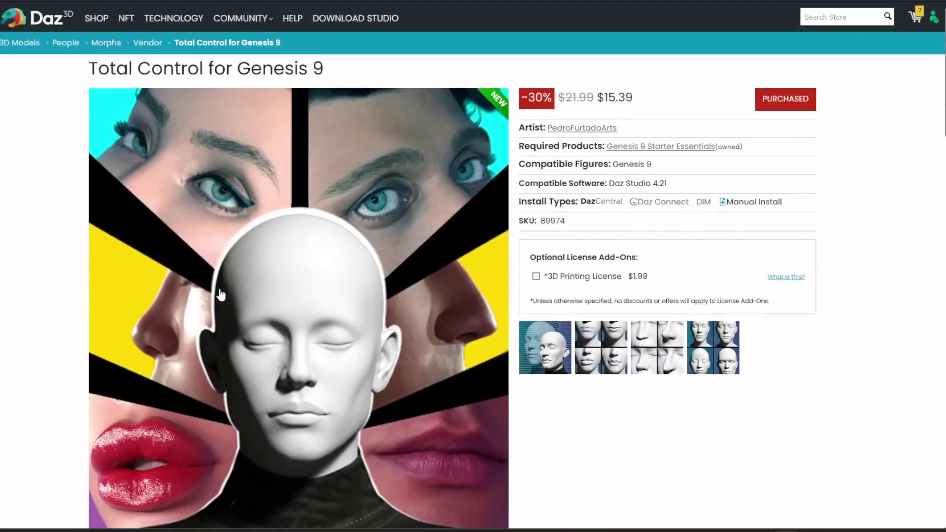
scroll(220, 294, down, 3)
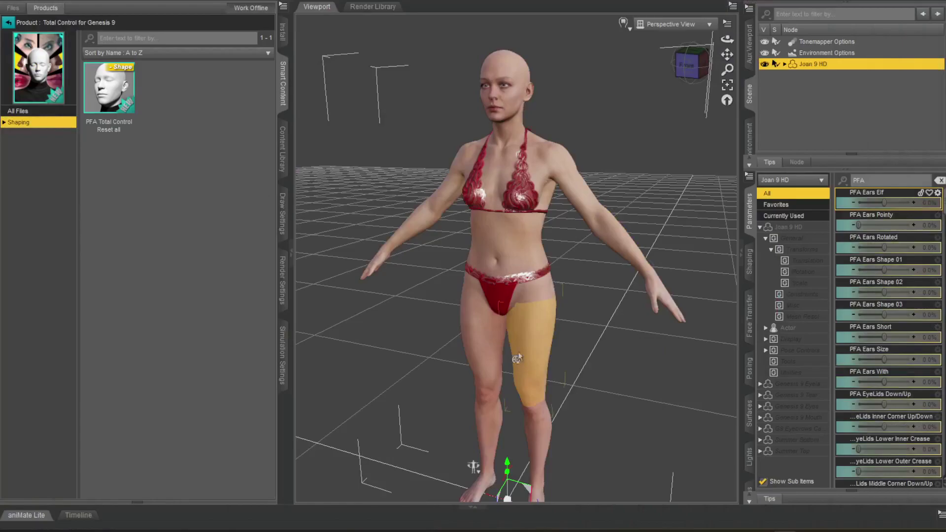
drag(727, 55, 727, 94)
scroll(581, 140, up, 4)
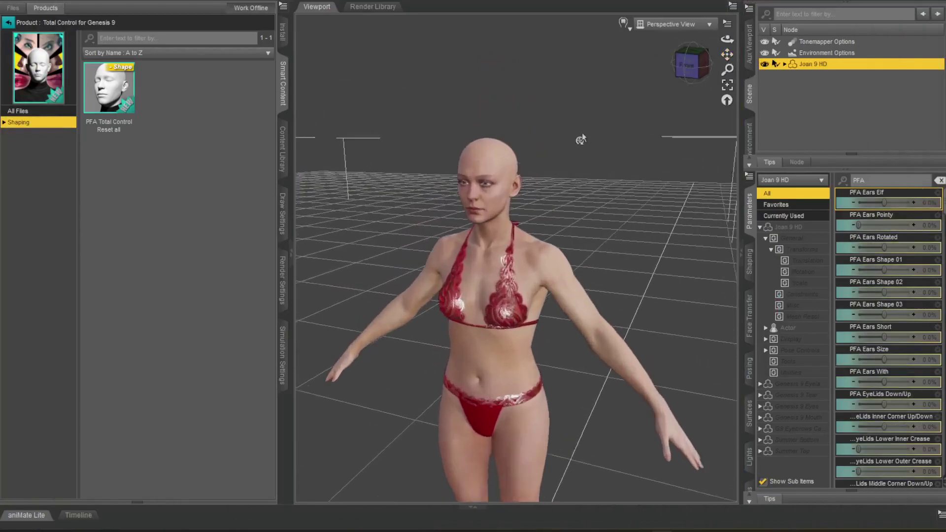
Switch to the Front view, zoom in on the head, and select the Joan 9 HD figure
click(683, 68)
scroll(628, 117, up, 4)
drag(727, 54, 722, 147)
scroll(603, 91, up, 2)
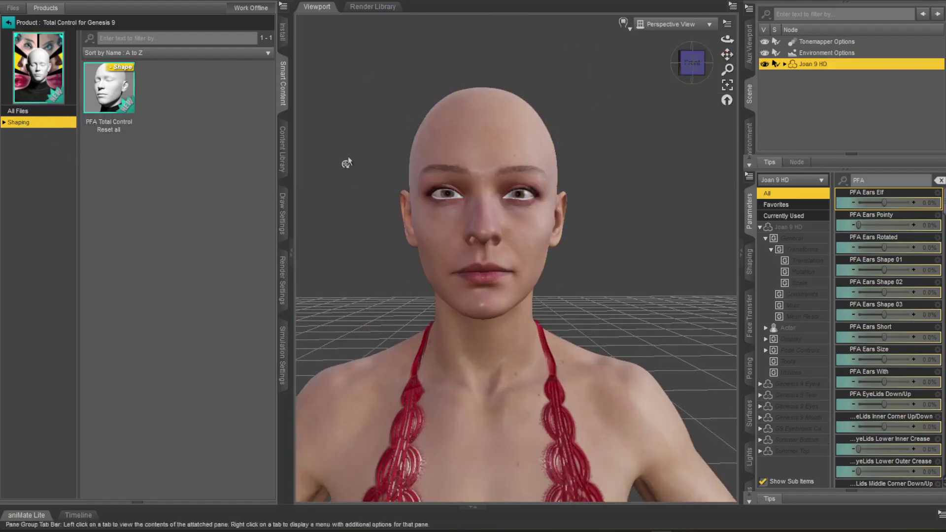
click(807, 65)
click(790, 193)
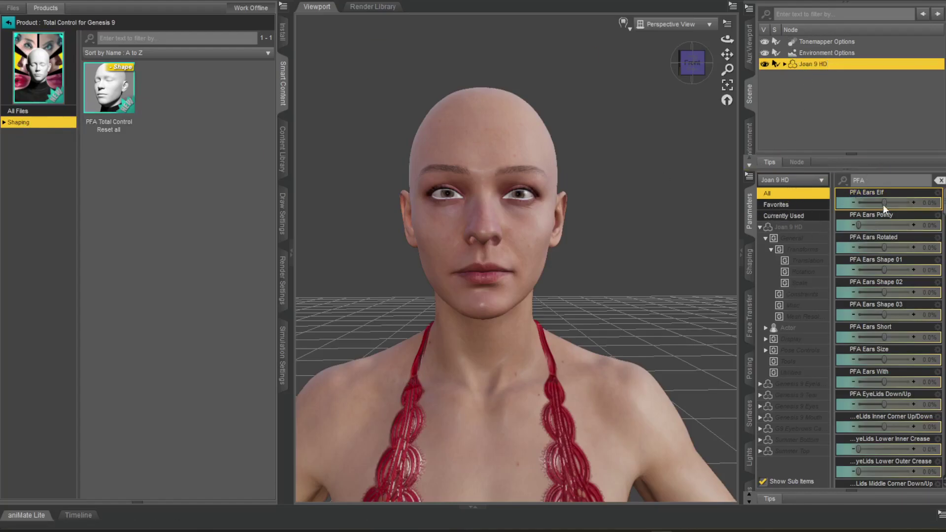
Hide the Smart Content pane and orbit the view toward the side of the head
click(292, 257)
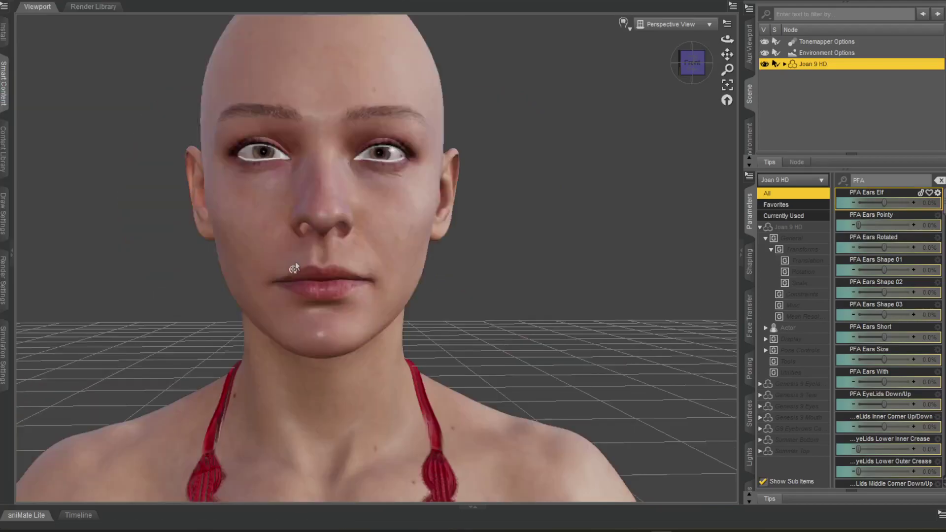
drag(727, 54, 758, 143)
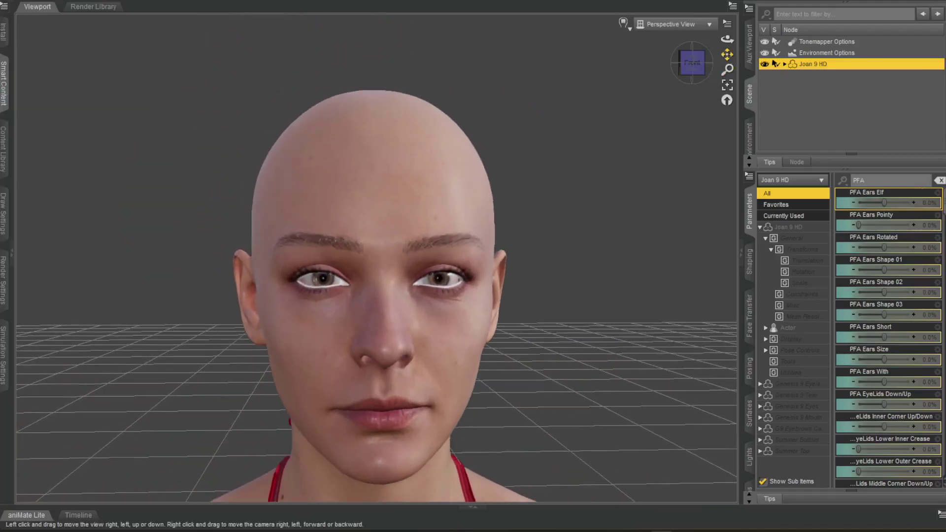
drag(691, 63, 671, 65)
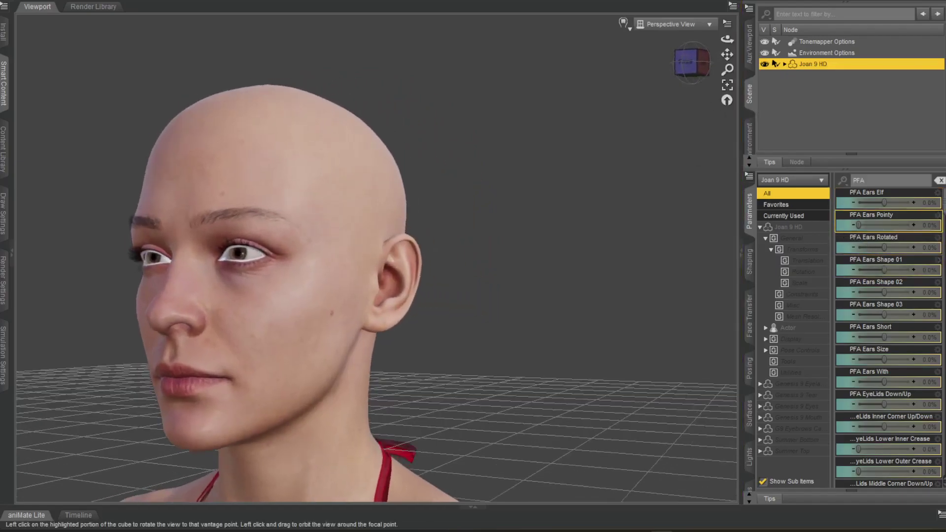
Try the PFA Ears Elf, Rotated and Shape 01 morphs, undoing each change
drag(884, 203, 910, 225)
key(ctrl+z)
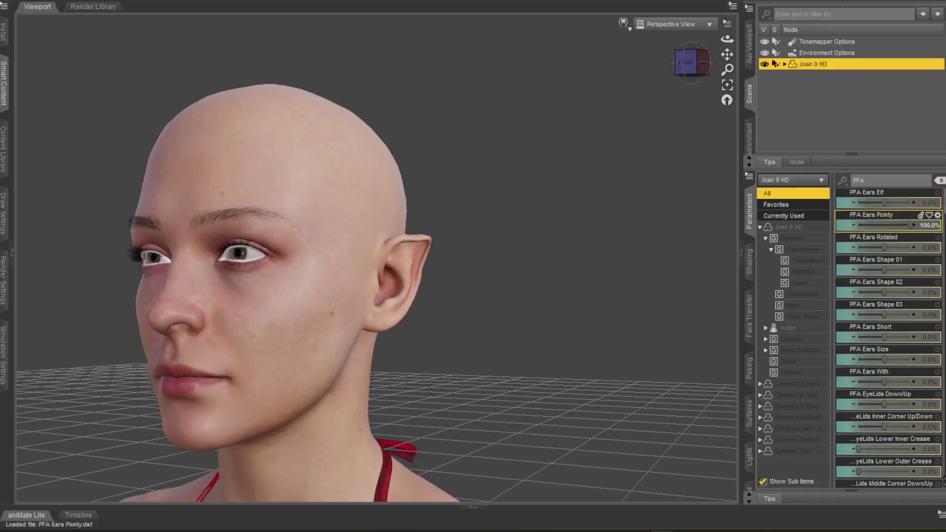
click(901, 237)
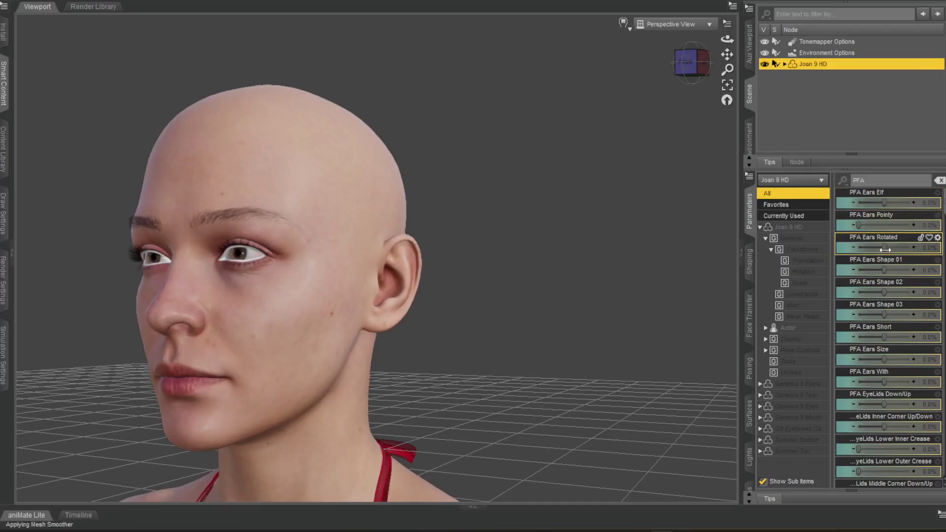
drag(881, 247, 900, 281)
click(881, 270)
key(ctrl+z)
click(888, 293)
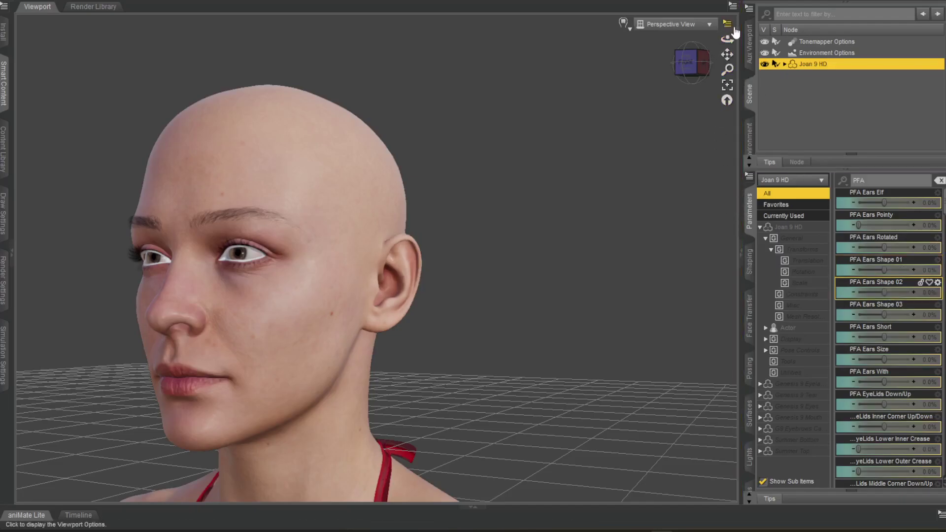
Split the viewport into Side by Side views and create a new Camera
click(732, 6)
click(779, 31)
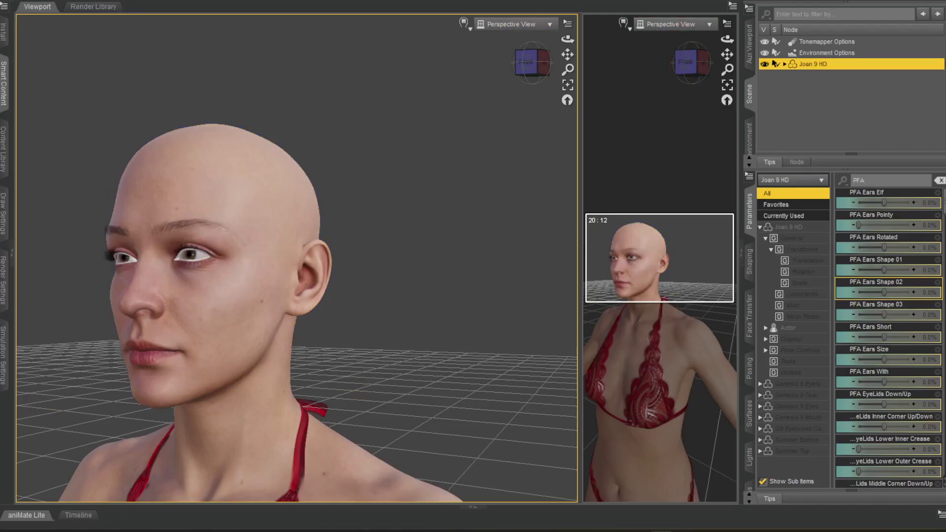
click(107, 25)
click(505, 348)
Look through the new Camera in the left view and frame the face close up
click(511, 24)
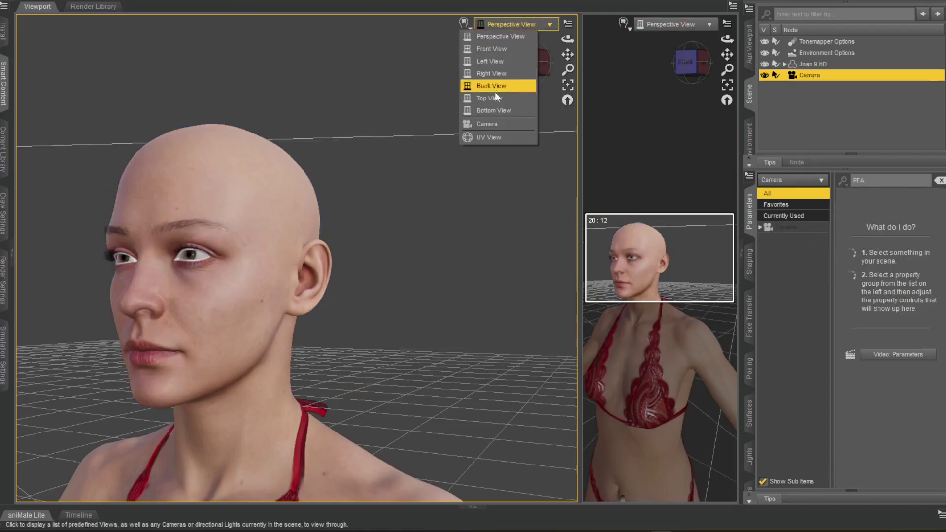
click(489, 123)
scroll(414, 182, up, 5)
drag(567, 54, 559, 147)
scroll(401, 181, up, 3)
drag(567, 54, 583, 41)
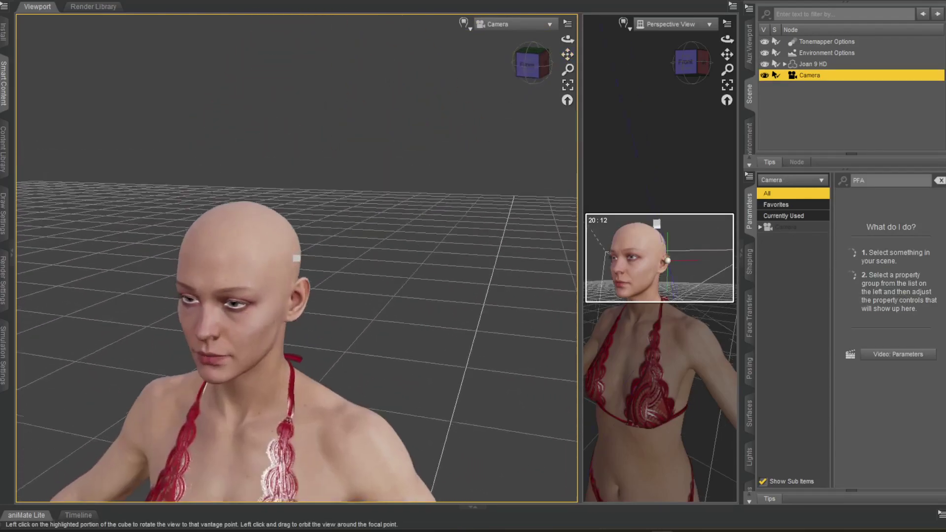
scroll(434, 165, up, 8)
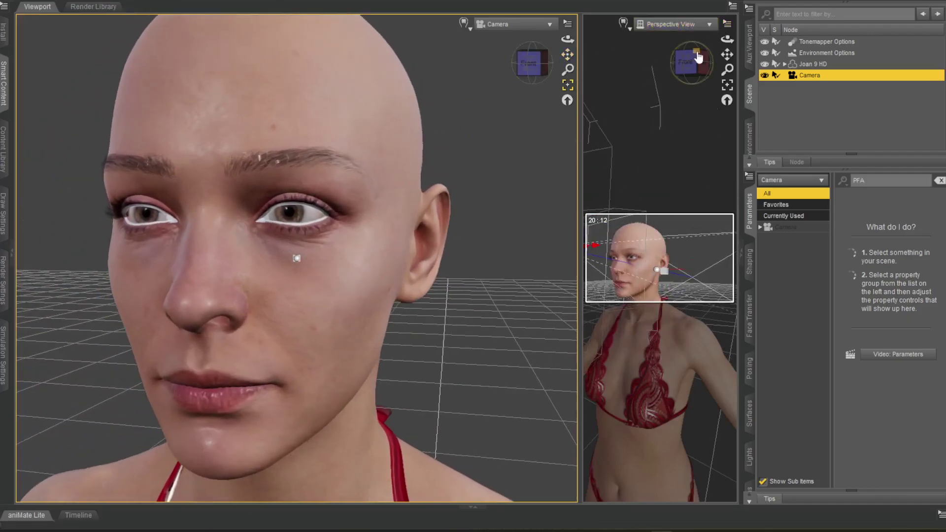
Turn the right view to the head's left profile and widen it
click(699, 57)
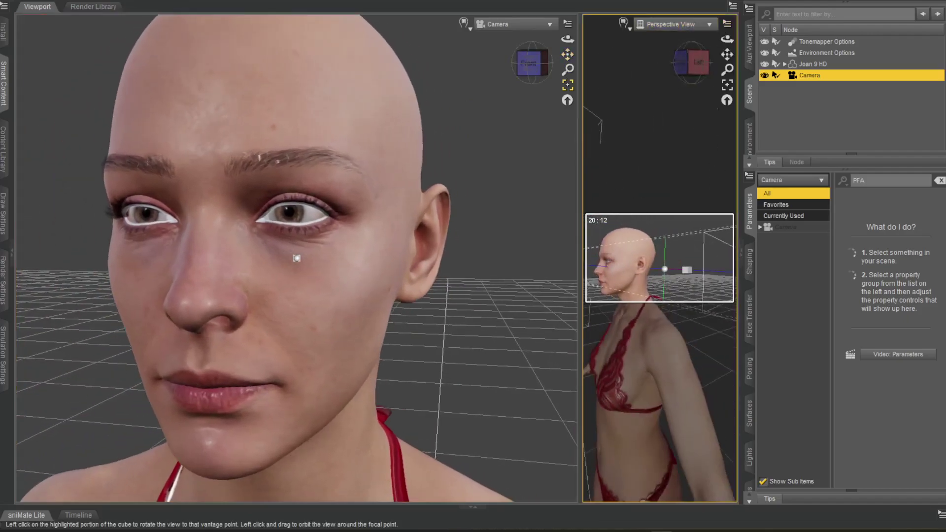
drag(727, 55, 759, 46)
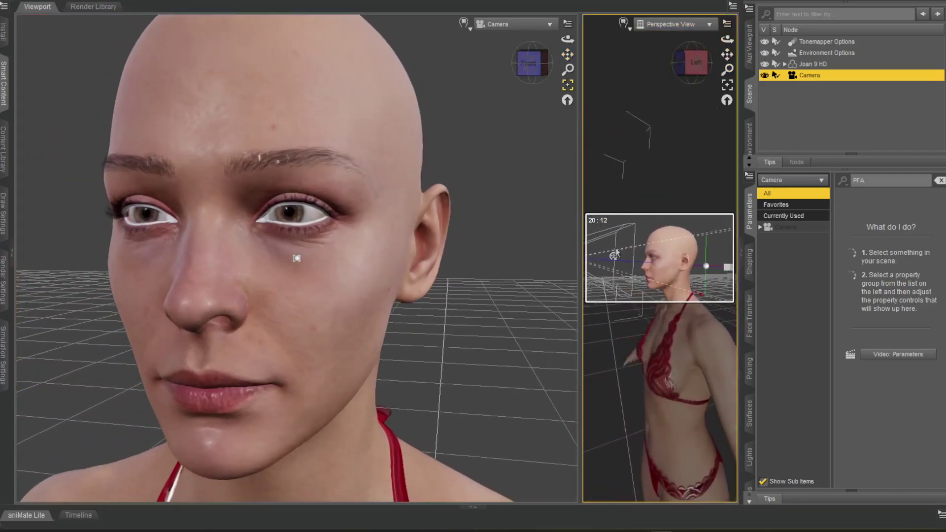
scroll(635, 257, up, 6)
drag(579, 277, 491, 278)
drag(727, 55, 701, 62)
scroll(647, 225, down, 5)
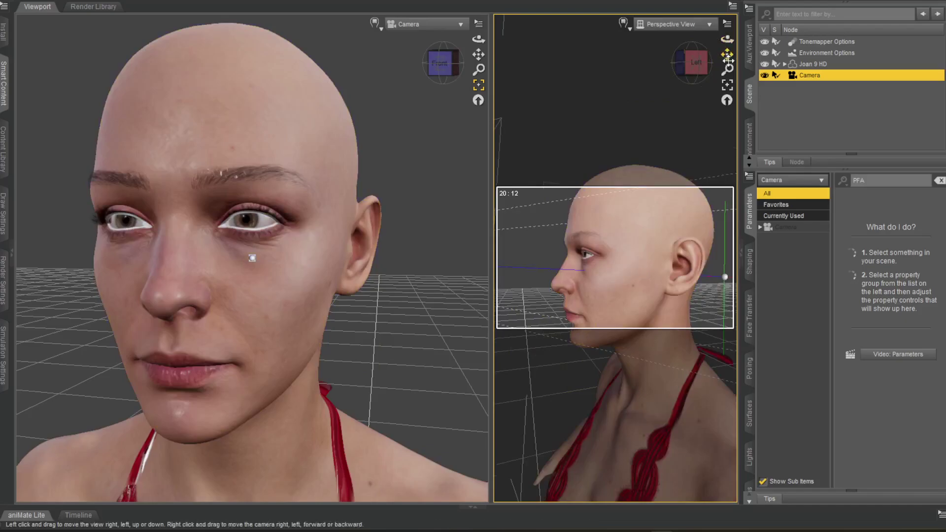
Hide the aspect frame in the side view, refine both framings, and reselect Joan 9 HD
click(727, 23)
click(743, 73)
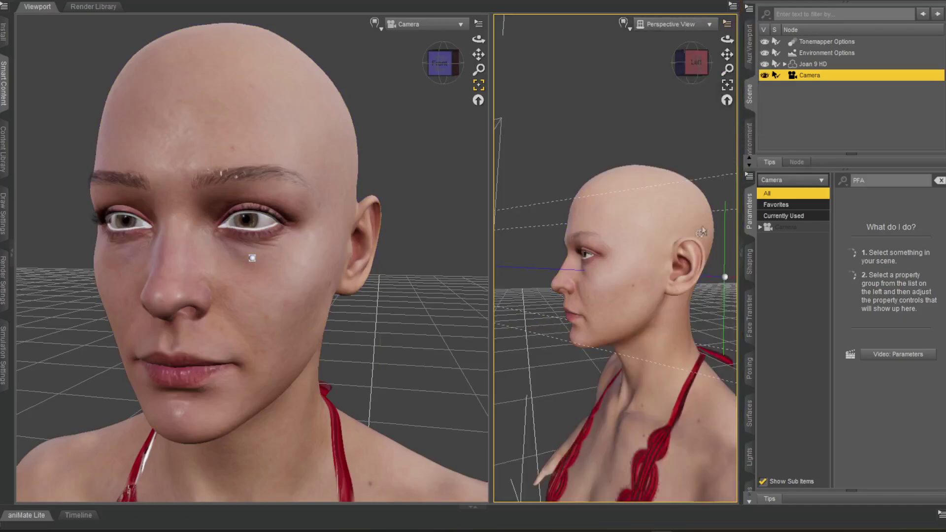
drag(727, 69, 706, 58)
click(478, 100)
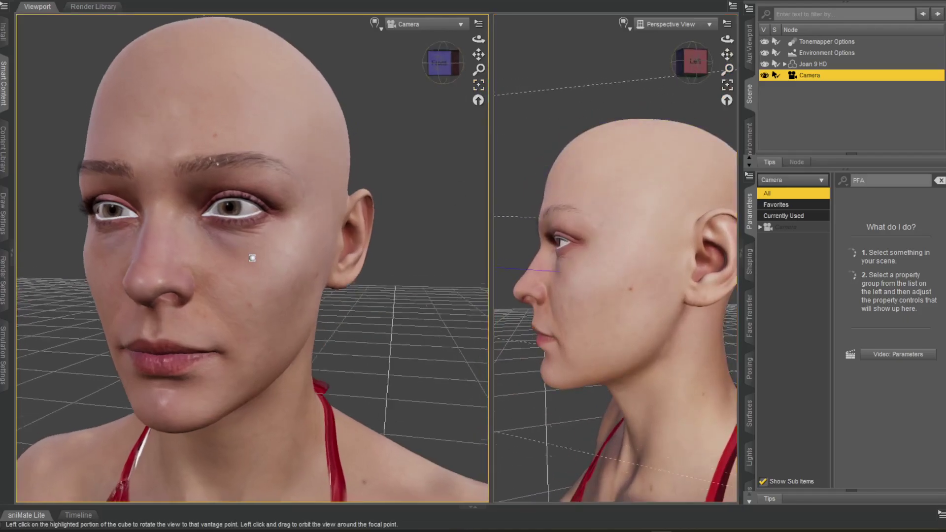
click(813, 64)
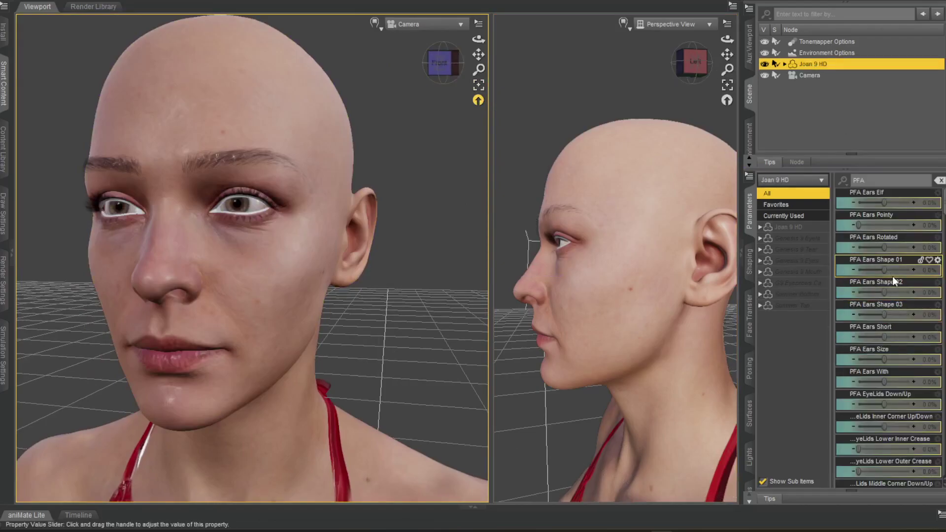
Try Ears Shape 01, Shape 03 and Short morphs, undo them, then set PFA Ears Size to -44.1%
mouse_move(884, 268)
mouse_down()
mouse_move(863, 262)
mouse_move(894, 266)
mouse_up()
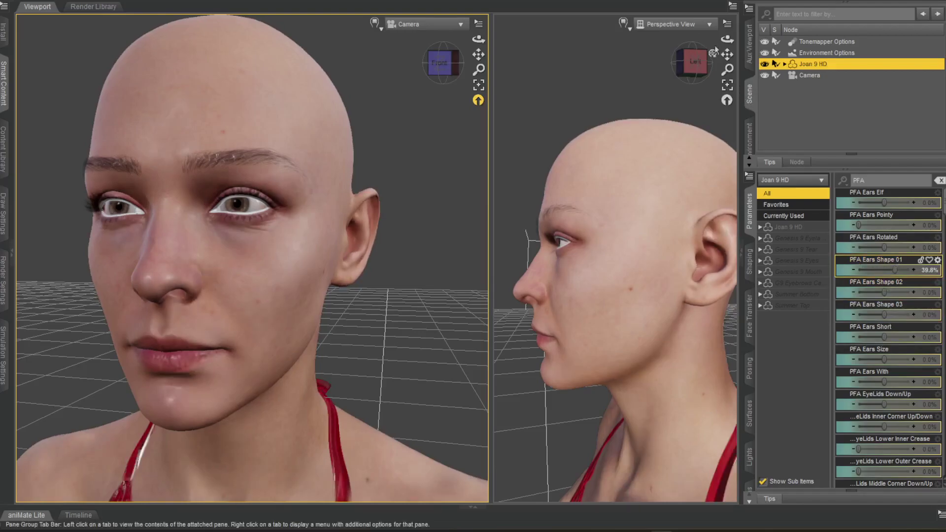
key(ctrl+z)
drag(727, 55, 714, 54)
mouse_move(884, 315)
mouse_down()
mouse_move(907, 315)
mouse_move(889, 316)
mouse_up()
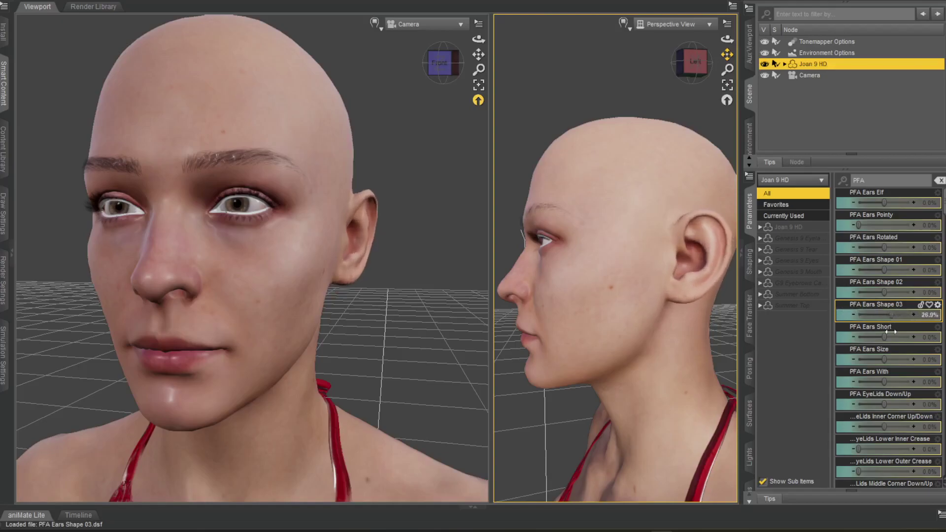
key(ctrl+z)
drag(885, 336, 843, 345)
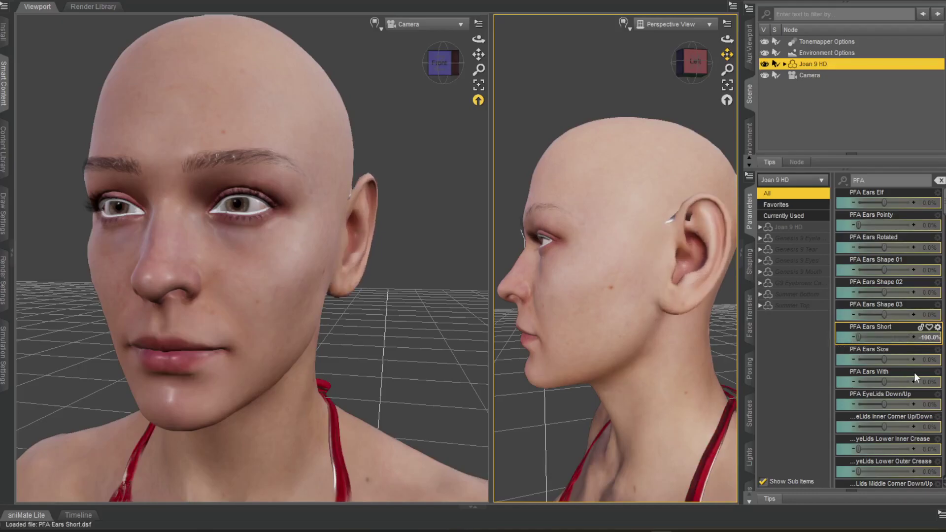
key(ctrl+z)
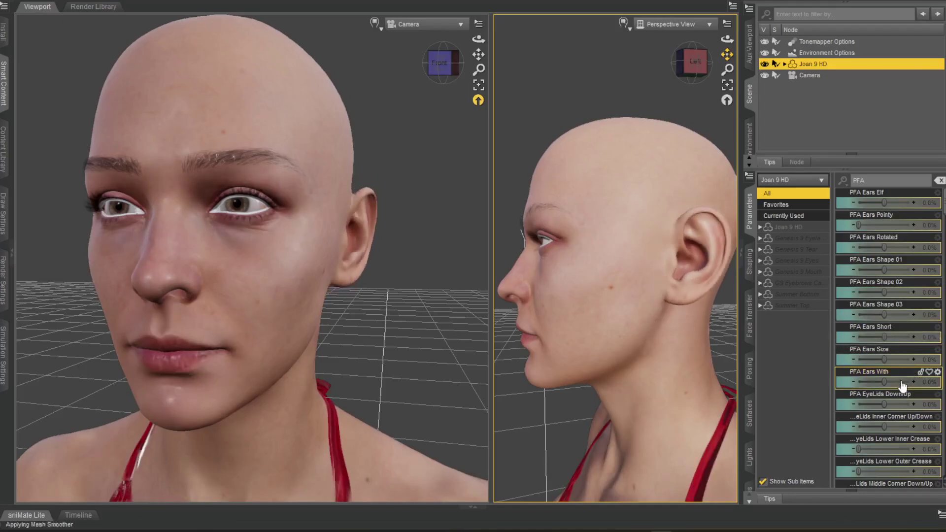
drag(884, 359, 881, 410)
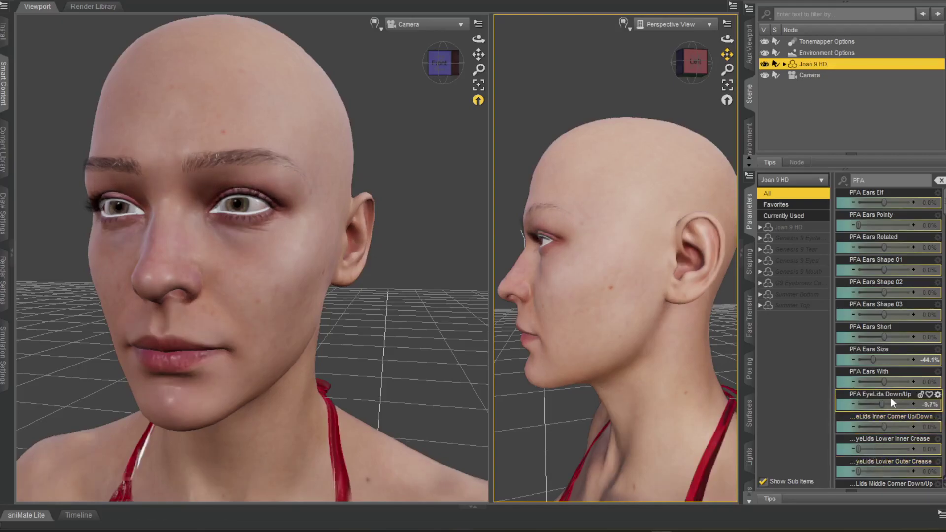
Adjust PFA EyeLids Down/Up and deepen the Lower Outer Crease fully
mouse_move(883, 405)
mouse_down()
mouse_move(887, 426)
mouse_move(912, 426)
mouse_move(830, 418)
mouse_move(890, 417)
mouse_move(884, 448)
mouse_move(923, 442)
mouse_move(865, 439)
mouse_move(923, 439)
mouse_move(842, 434)
mouse_move(904, 436)
mouse_up()
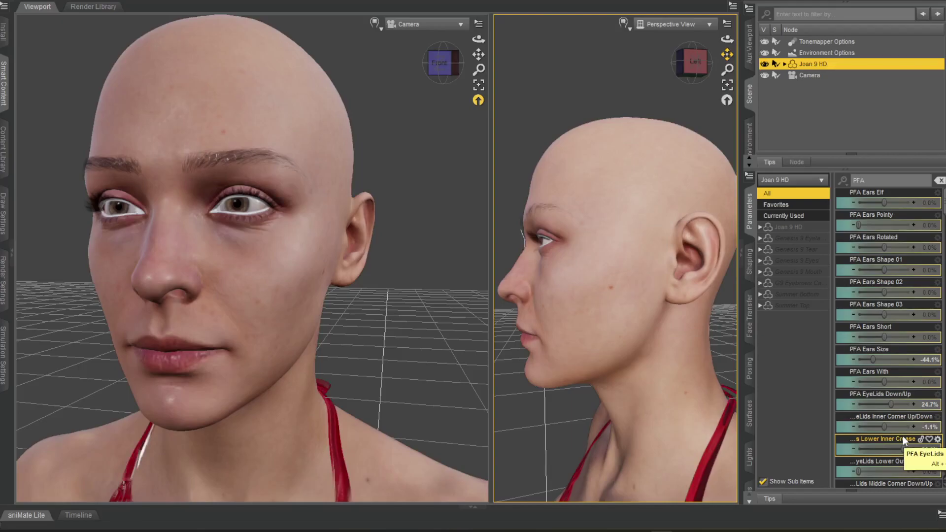
scroll(892, 371, down, 5)
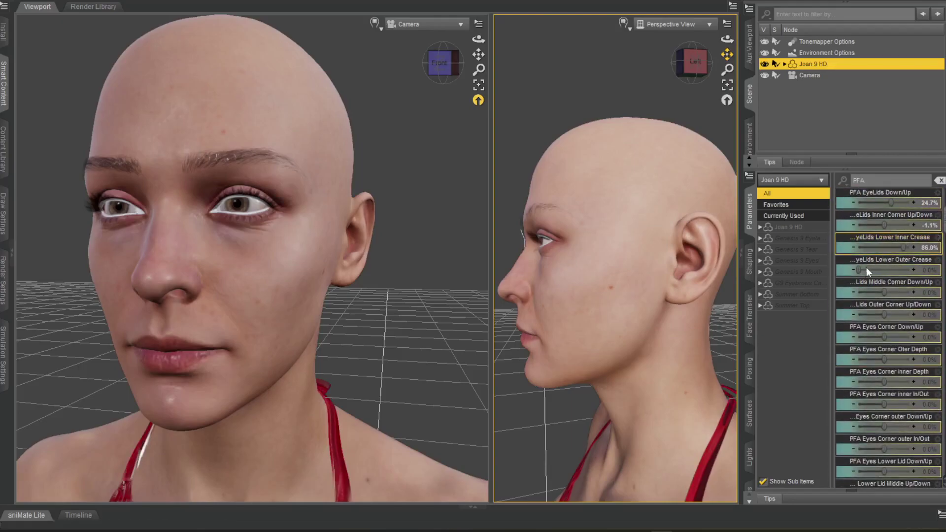
click(861, 275)
drag(861, 278, 908, 283)
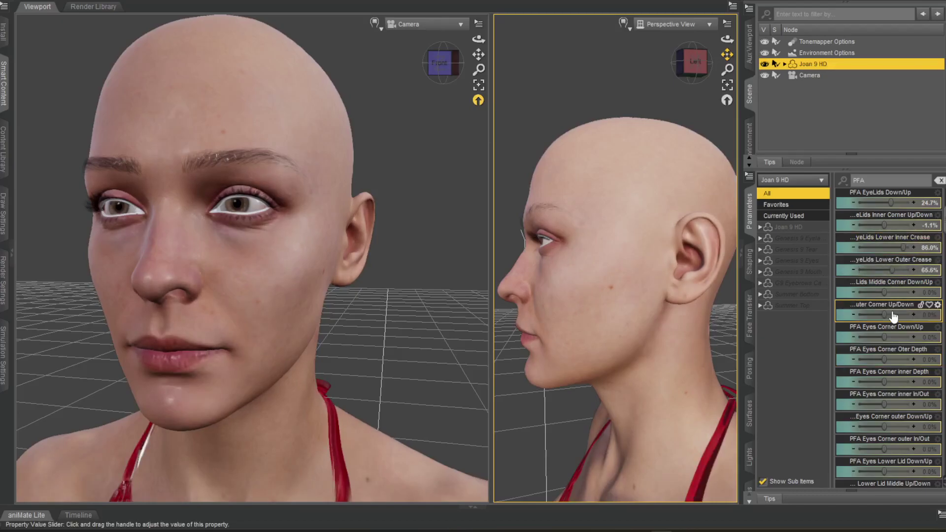
Try the outer corner, middle corner and lower inner crease eyelid sliders, undoing each
drag(884, 313, 865, 312)
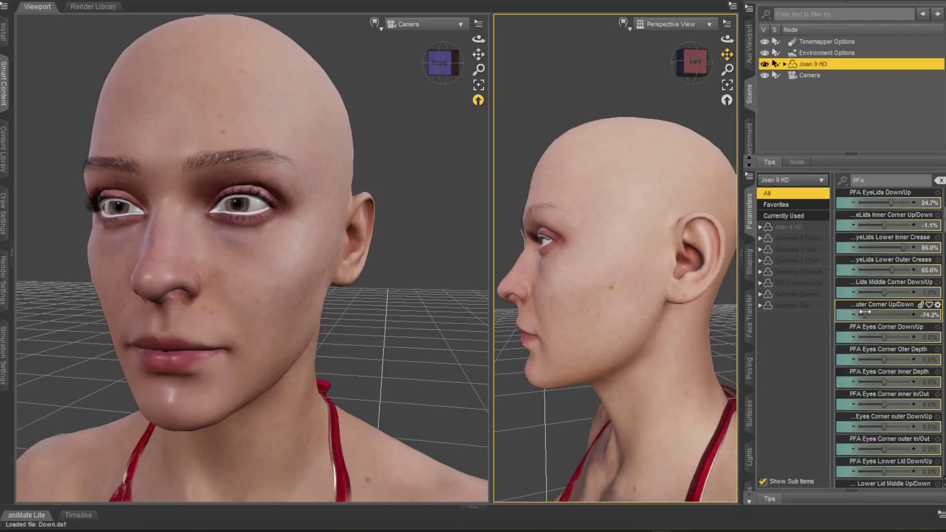
key(ctrl+z)
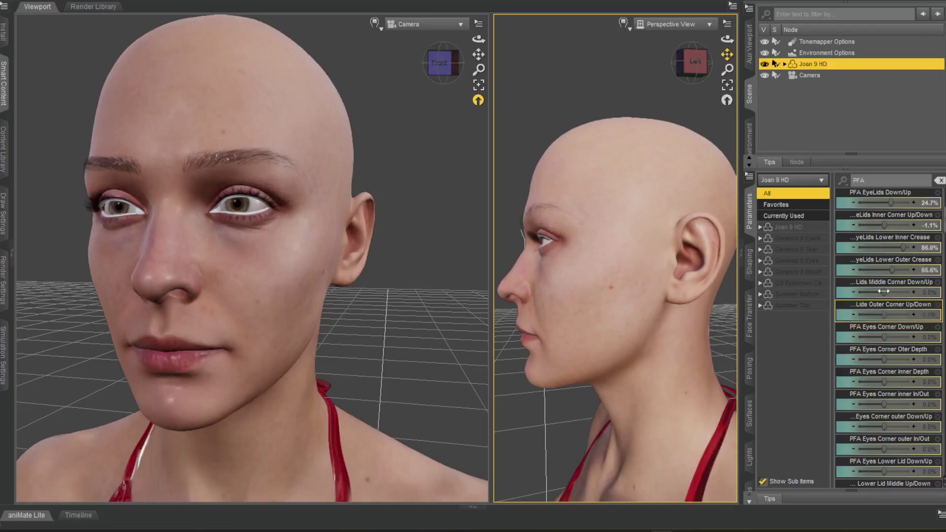
drag(883, 291, 835, 289)
key(ctrl+z)
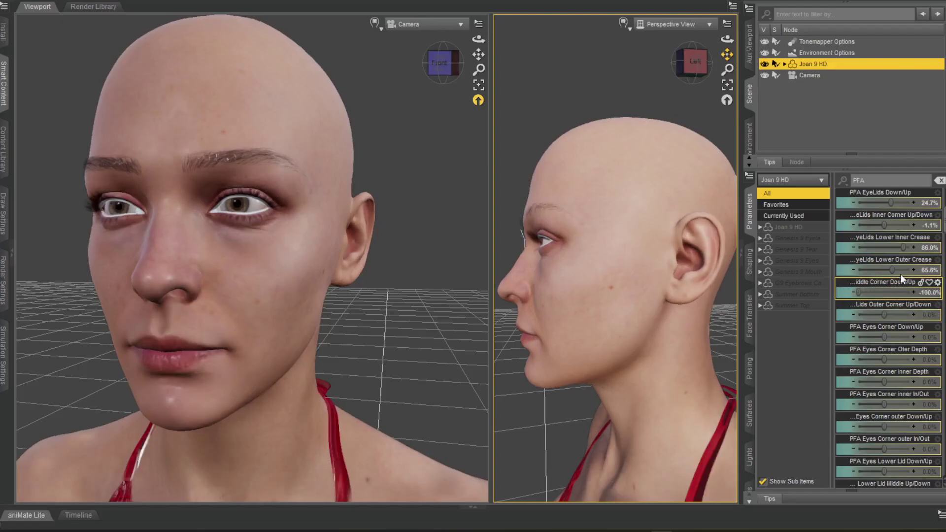
drag(904, 248, 848, 268)
key(ctrl+z)
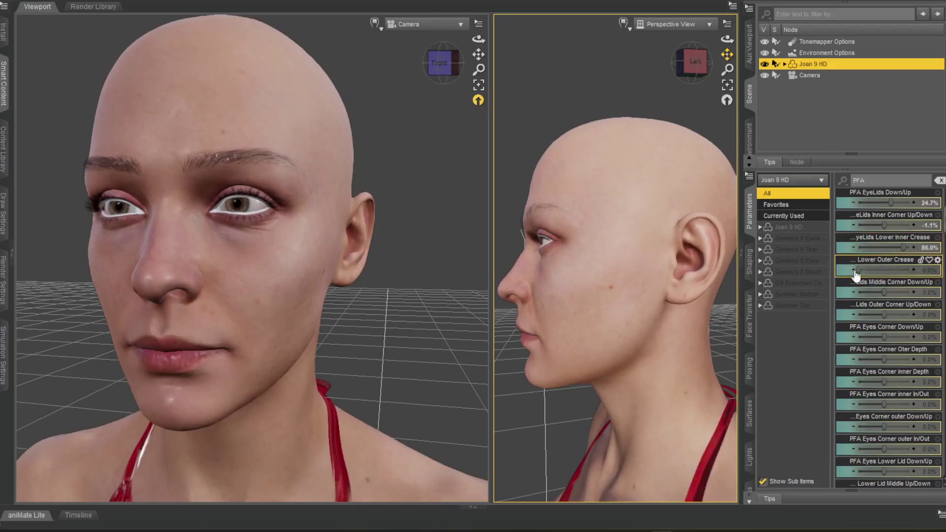
Set Lower Outer Crease to 76.3%, Middle Corner to -100%, and deepen the outer eye corners
drag(862, 270, 919, 276)
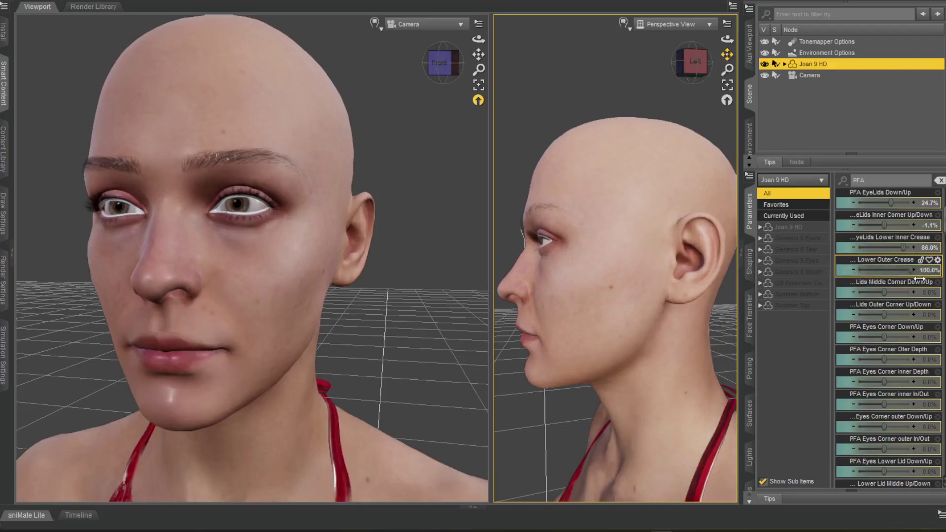
drag(911, 270, 916, 295)
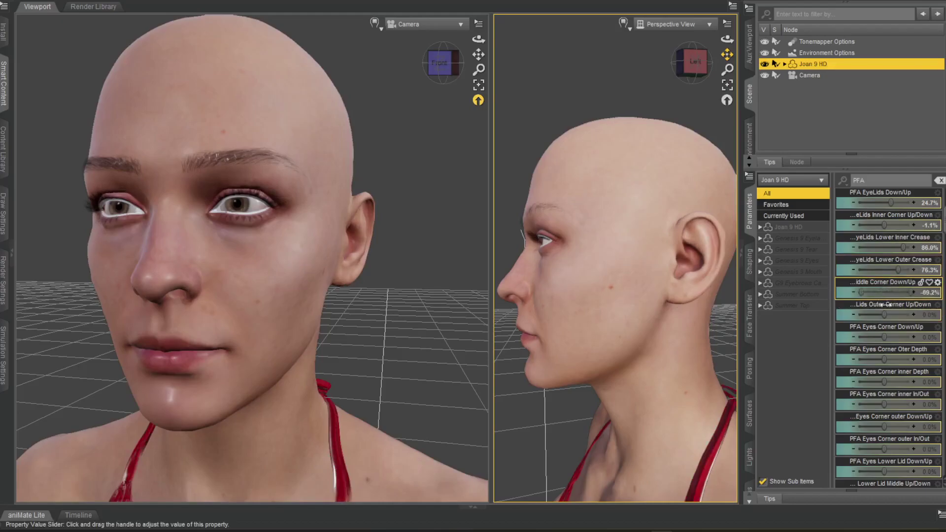
drag(863, 295, 845, 294)
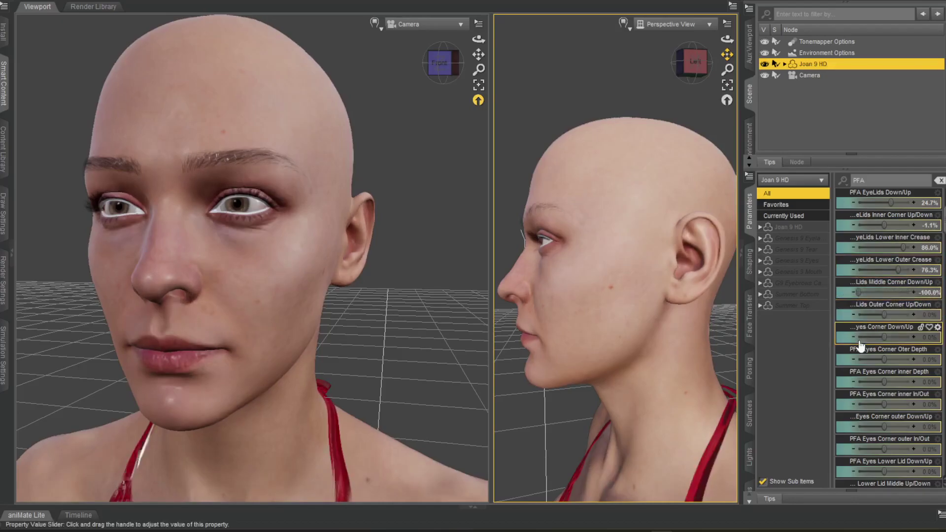
drag(883, 359, 875, 429)
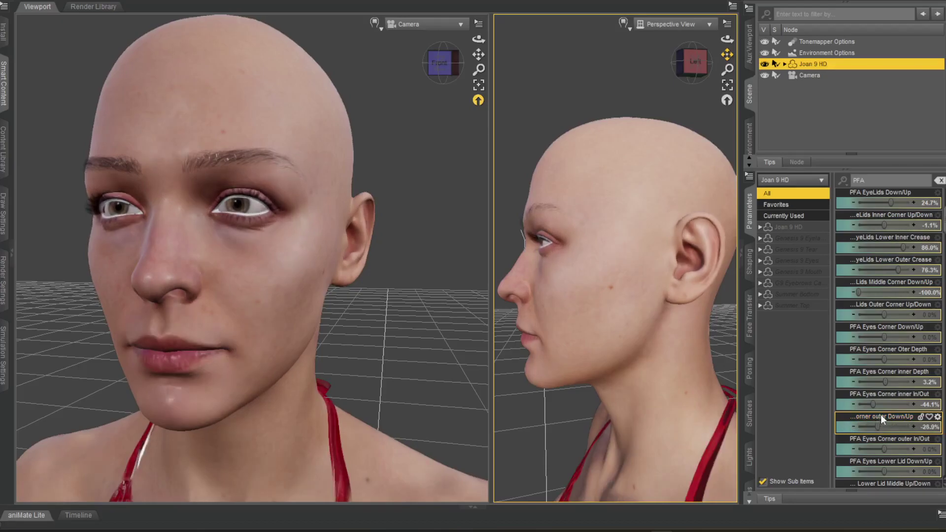
Tilt the eye corners downward and lower the eyelids slightly, undoing other trial changes
drag(874, 404, 885, 404)
key(ctrl+z)
drag(885, 338, 882, 339)
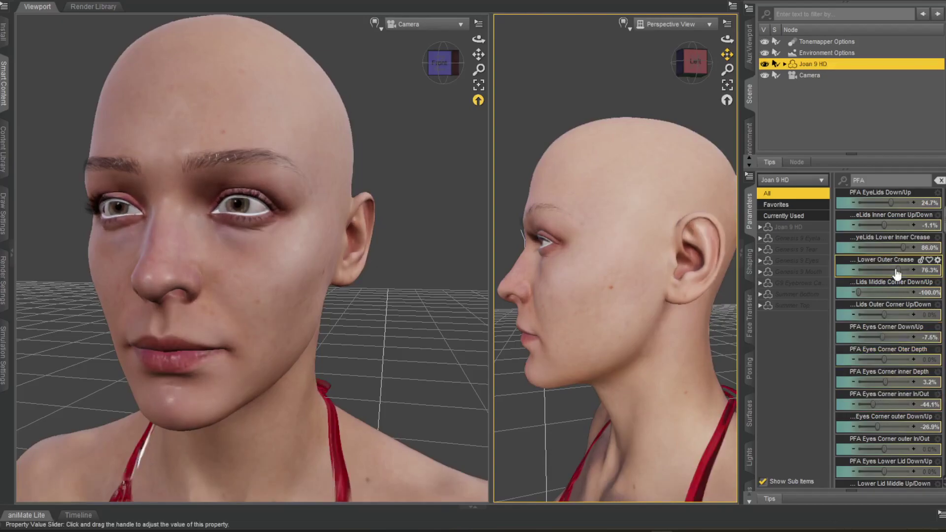
mouse_move(896, 270)
mouse_down()
mouse_move(877, 271)
mouse_move(894, 249)
mouse_move(879, 255)
mouse_up()
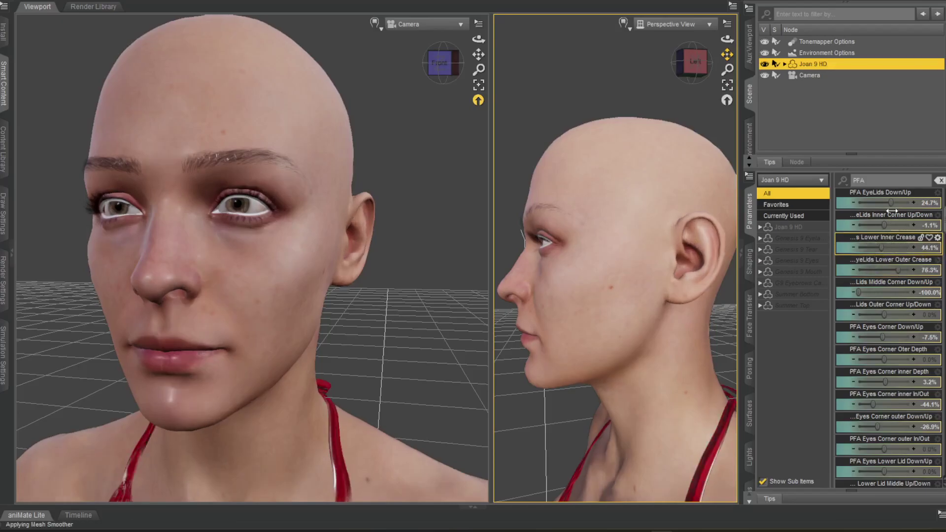
key(ctrl+z)
mouse_move(891, 203)
mouse_down()
mouse_move(876, 204)
mouse_move(884, 209)
mouse_up()
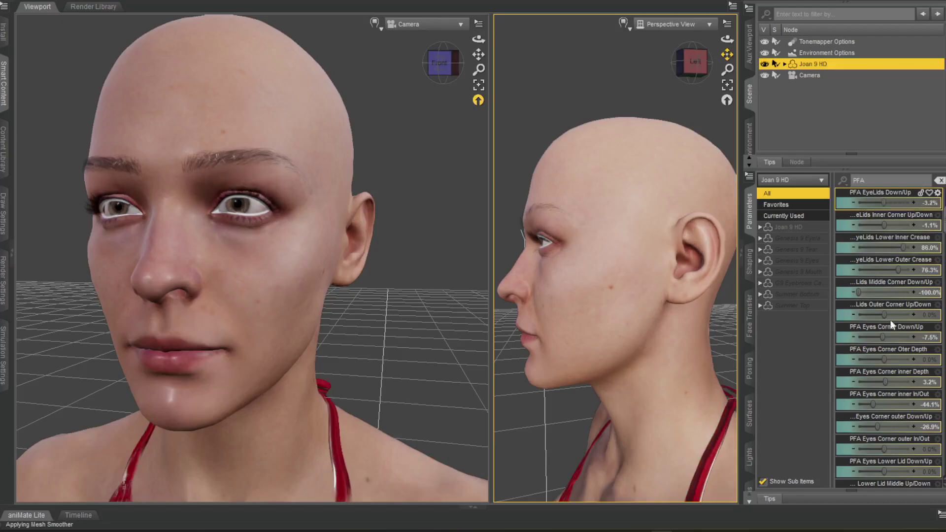
Trial the PFA Eyes Corner inner depth, inner In/Out and outer tilt sliders, undoing each change
scroll(902, 330, down, 3)
mouse_move(889, 316)
mouse_down()
mouse_move(863, 319)
mouse_move(897, 320)
mouse_up()
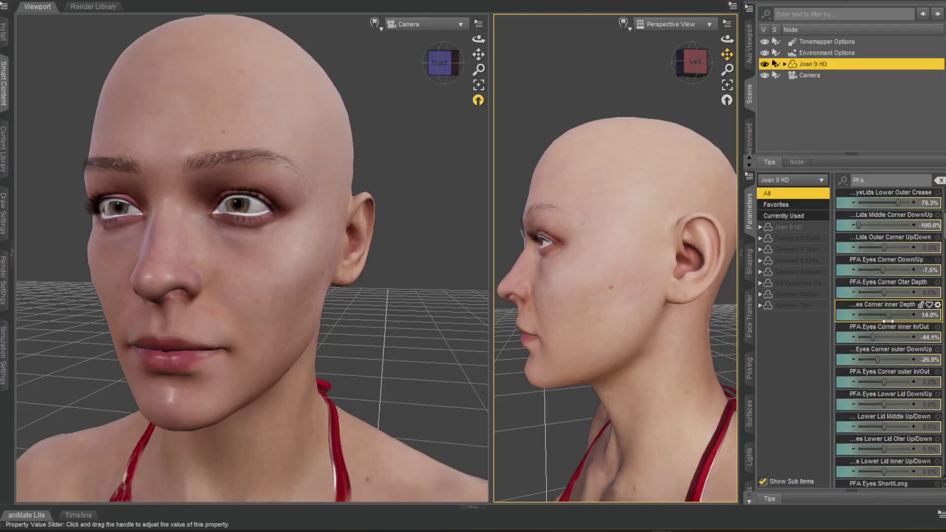
key(ctrl+z)
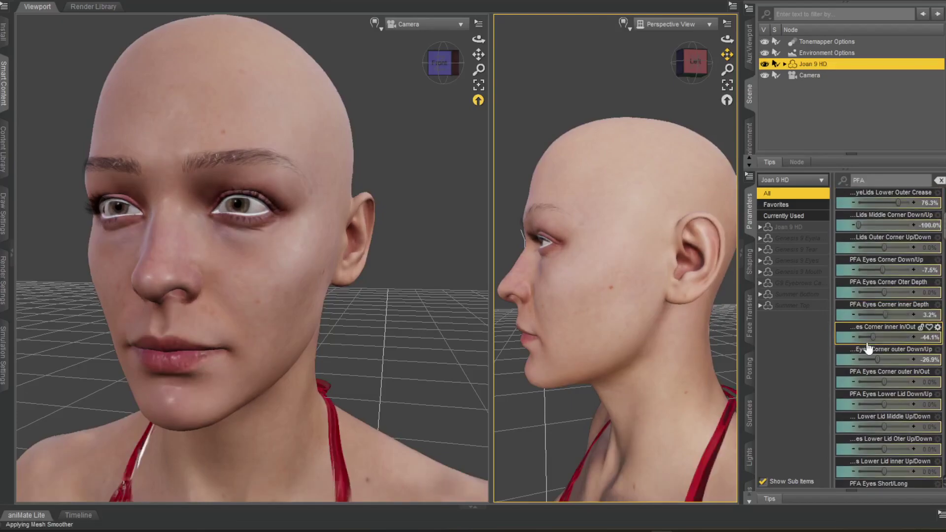
drag(879, 339, 898, 340)
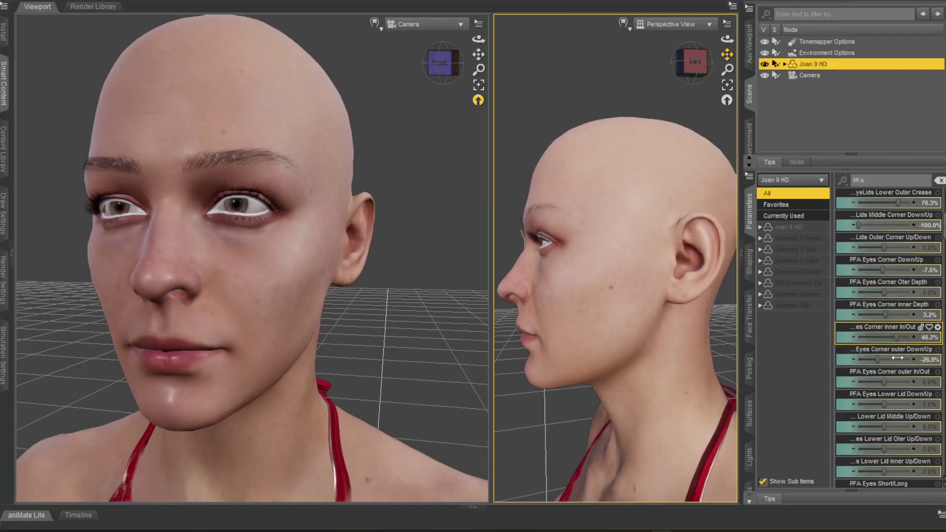
key(ctrl+z)
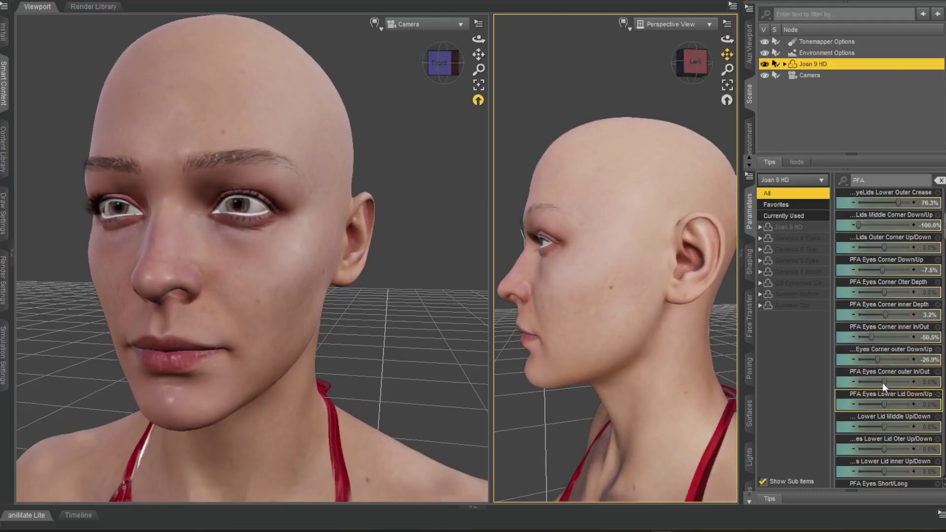
drag(877, 360, 885, 473)
key(ctrl+z)
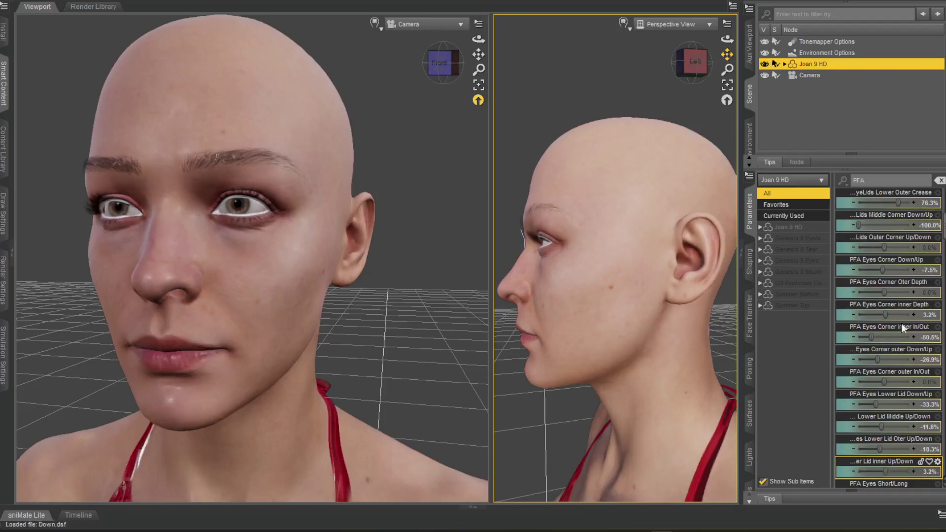
Reshape the PFA Eyes Upper Lid sliders, then set Corners Depth -62.9% and Corners Shape 01 -100%
scroll(904, 319, down, 3)
scroll(903, 318, down, 1)
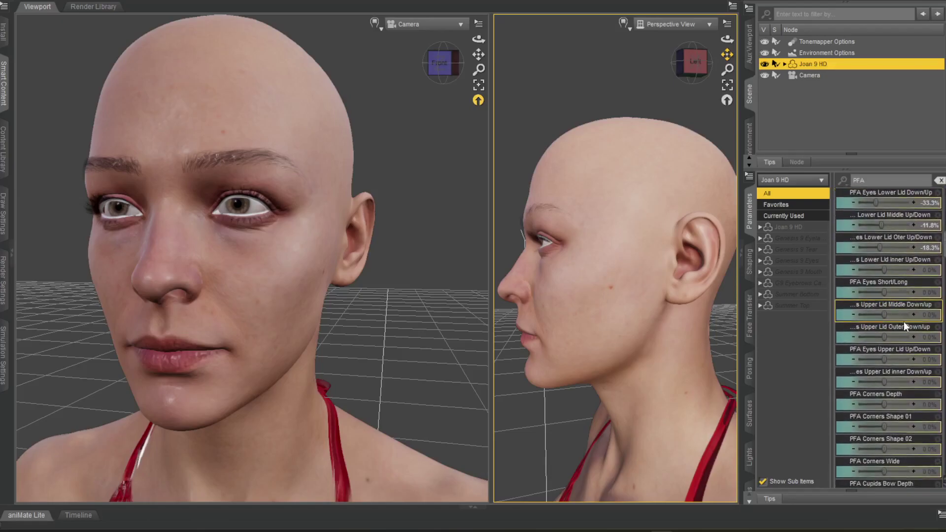
drag(884, 270, 894, 314)
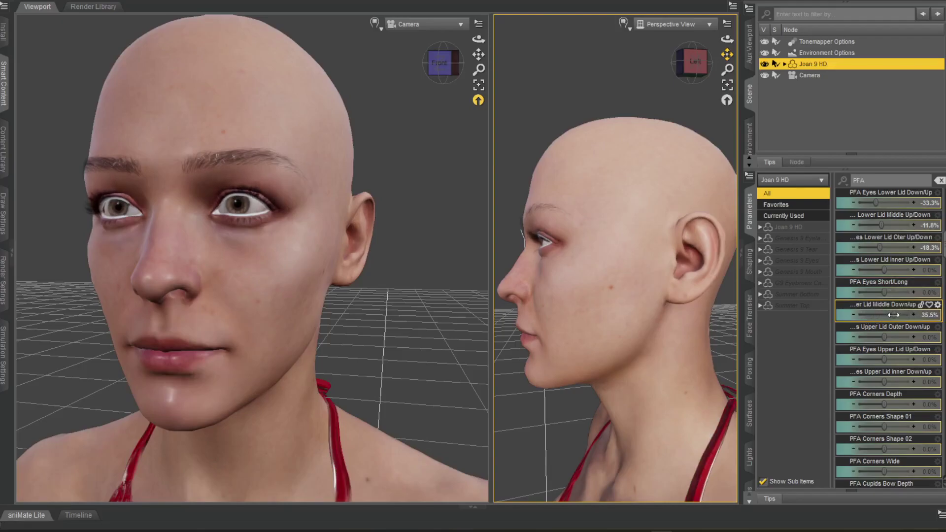
drag(893, 315, 940, 316)
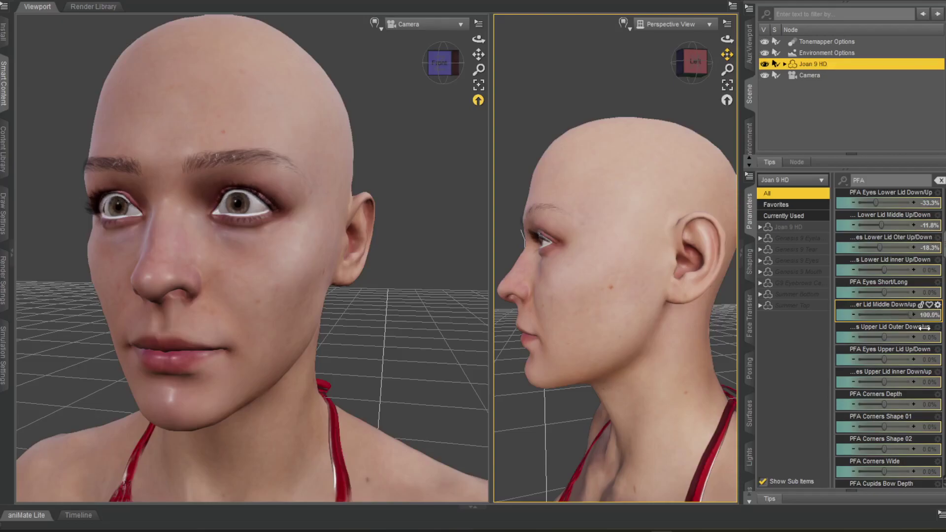
drag(916, 328, 890, 379)
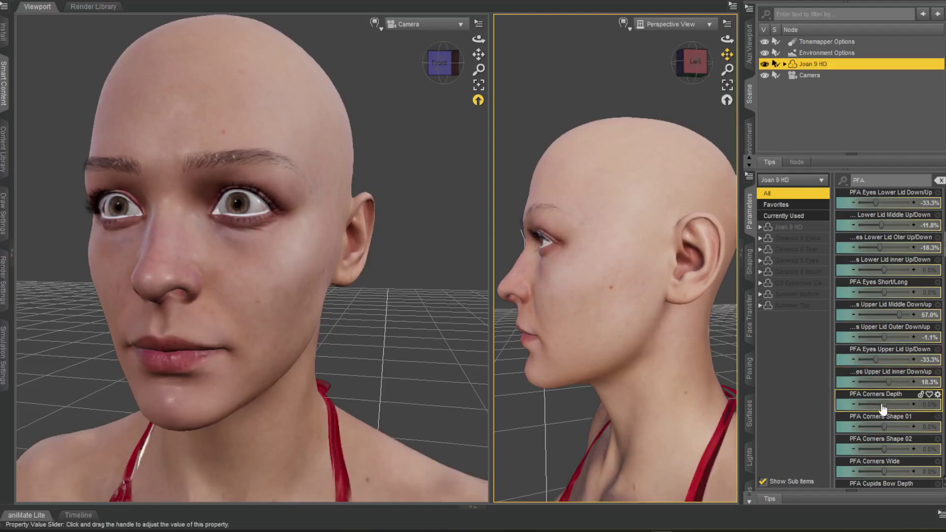
drag(883, 403, 842, 419)
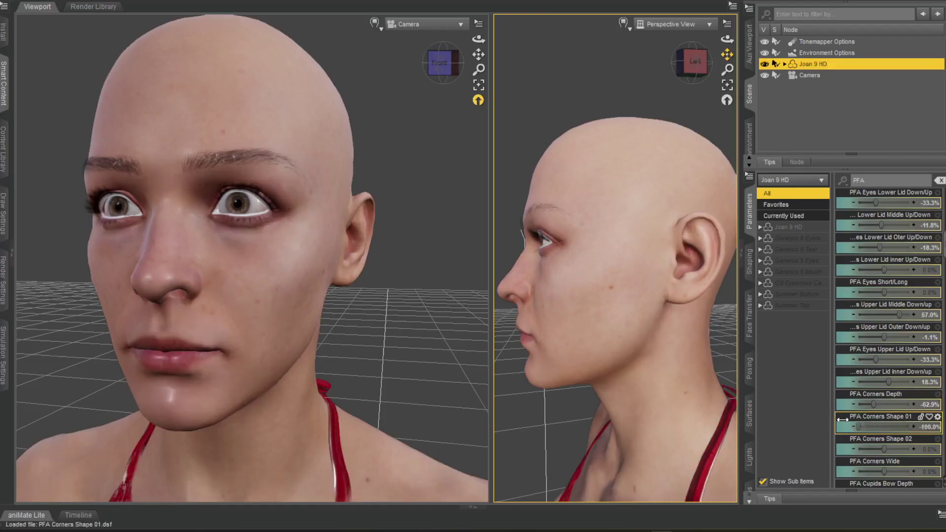
mouse_move(879, 452)
mouse_down()
mouse_move(867, 449)
mouse_move(918, 448)
mouse_move(884, 451)
mouse_up()
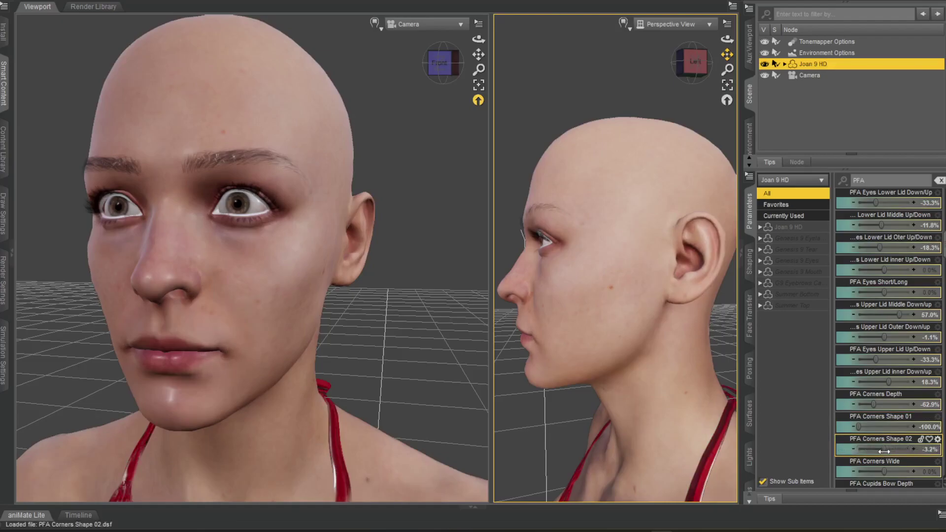
Set Corners Wide -50.5%, Cupids Bow Depth 41.9% and Lip Lower Outline Definition -16.1%
scroll(907, 341, down, 5)
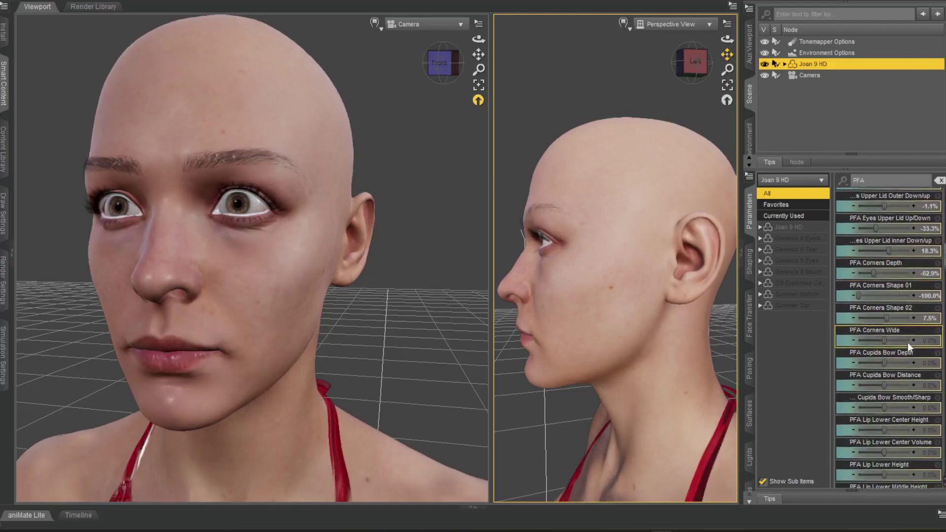
drag(885, 270, 893, 315)
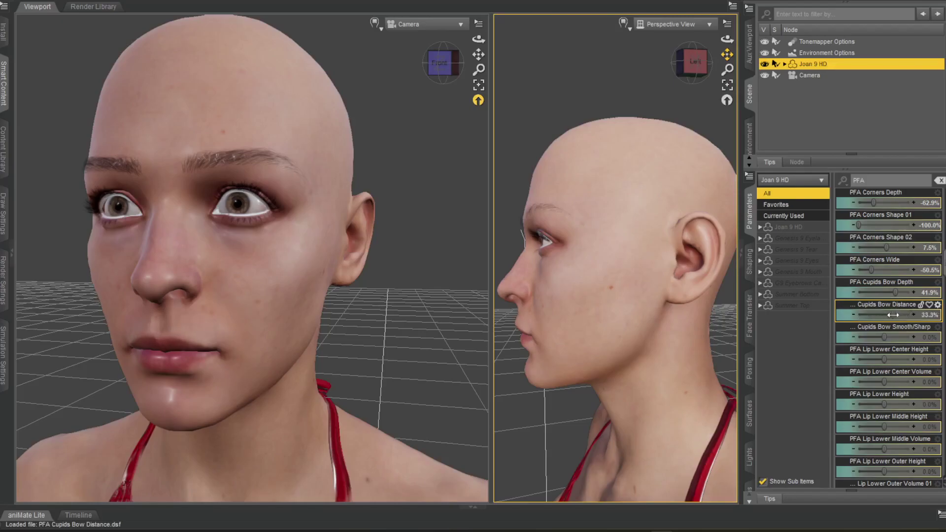
key(ctrl+z)
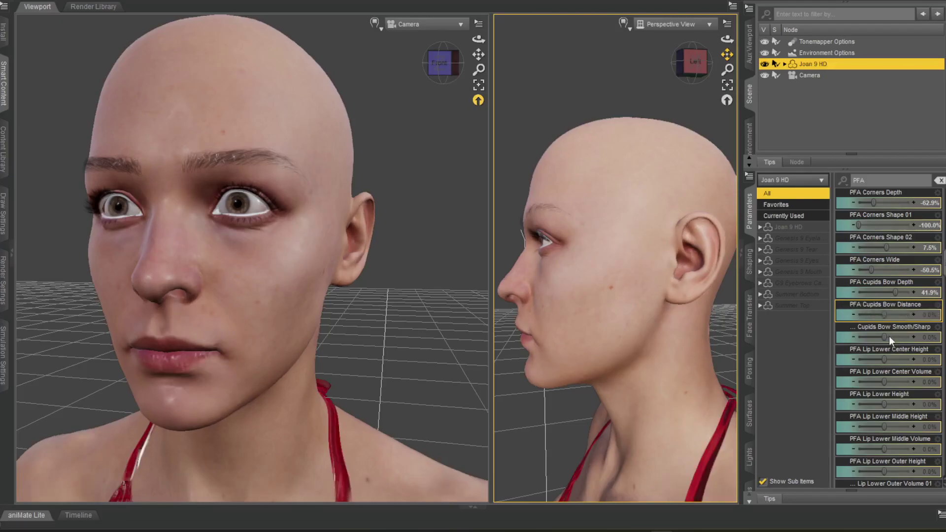
drag(884, 338, 879, 428)
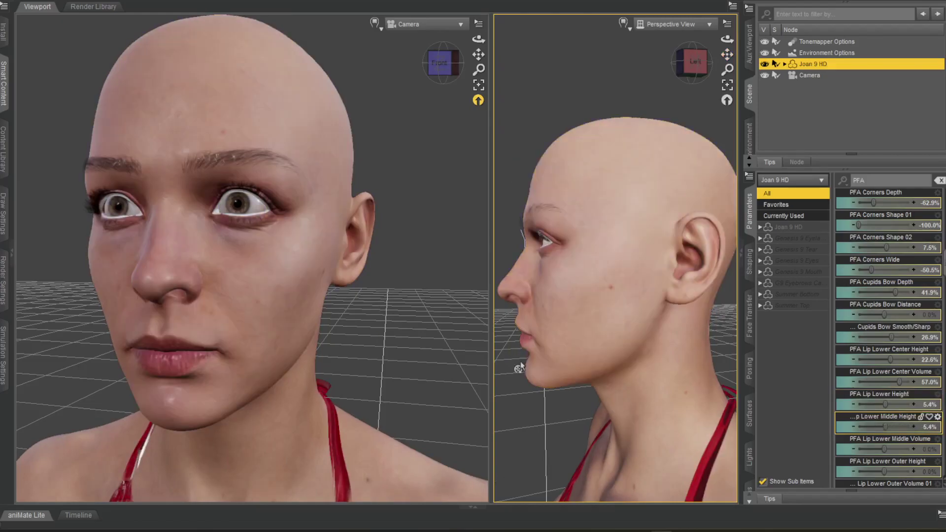
scroll(885, 389, down, 3)
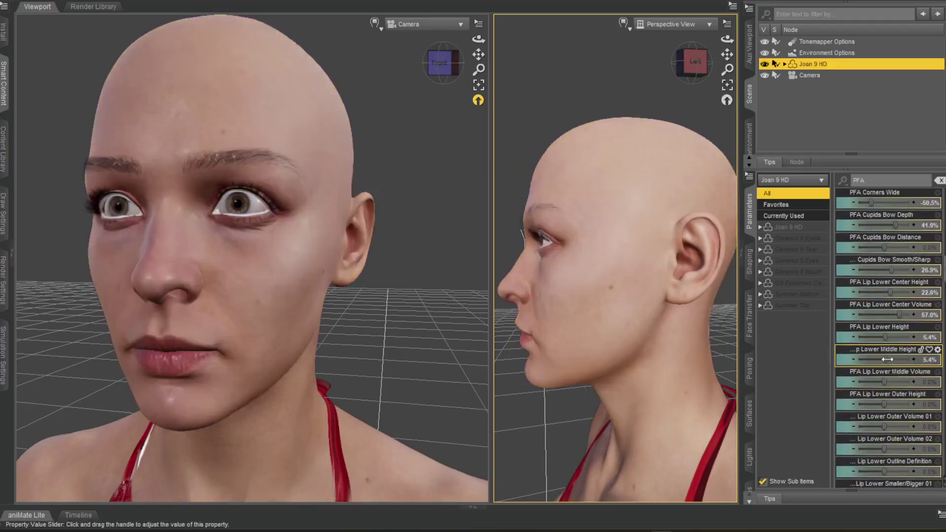
drag(885, 359, 899, 467)
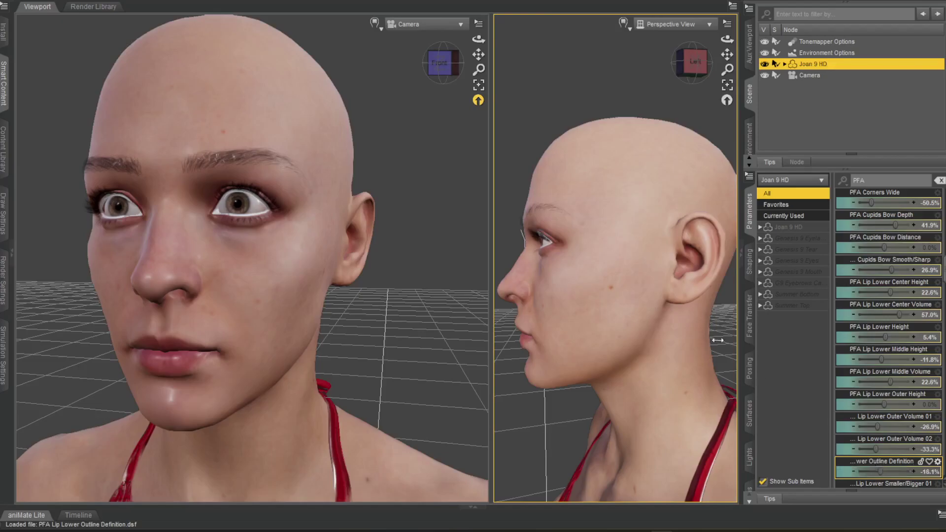
Refocus the side view on the profile and set Lip Upper Center Height 31.2%, Outer Volume 01 50.5%
scroll(663, 207, up, 5)
drag(728, 57, 704, 53)
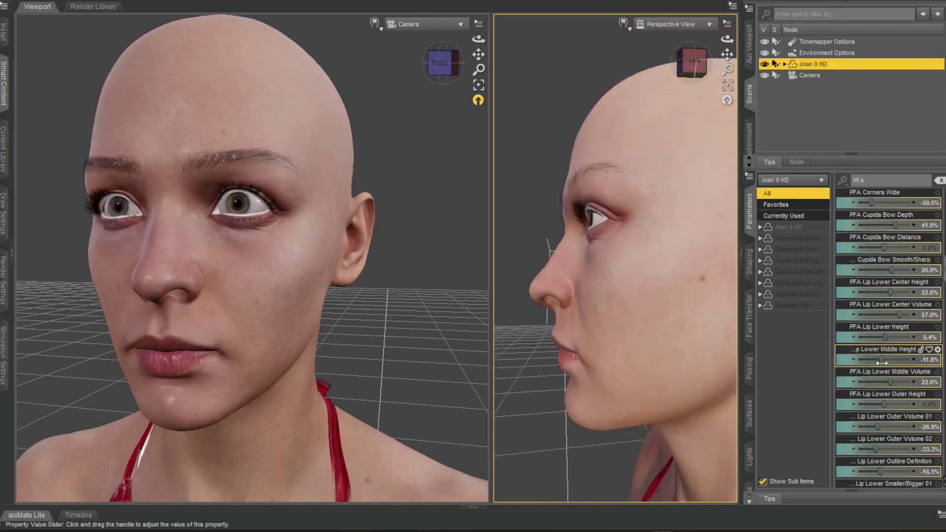
scroll(880, 364, down, 12)
drag(889, 211, 860, 427)
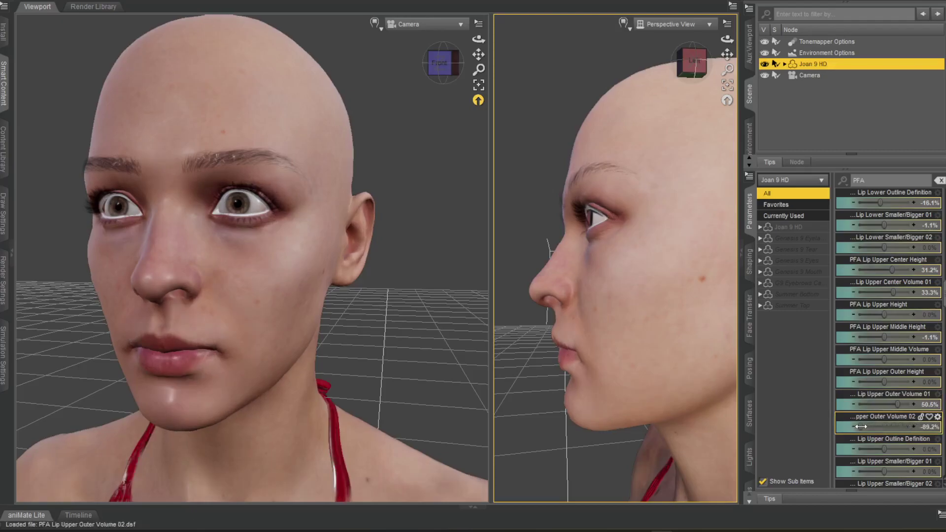
key(ctrl+z)
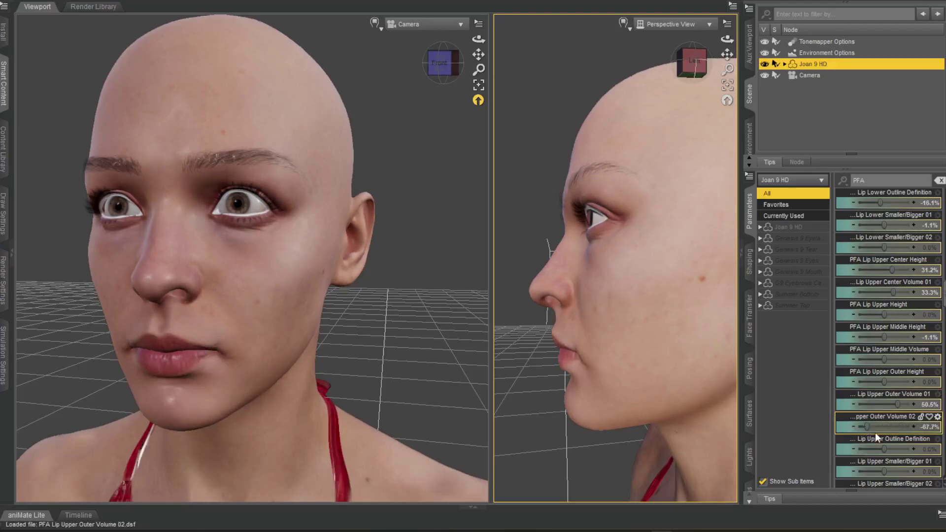
Try softer upper lip outline definition and a thinner upper lip, resetting both to zero
drag(883, 449, 863, 451)
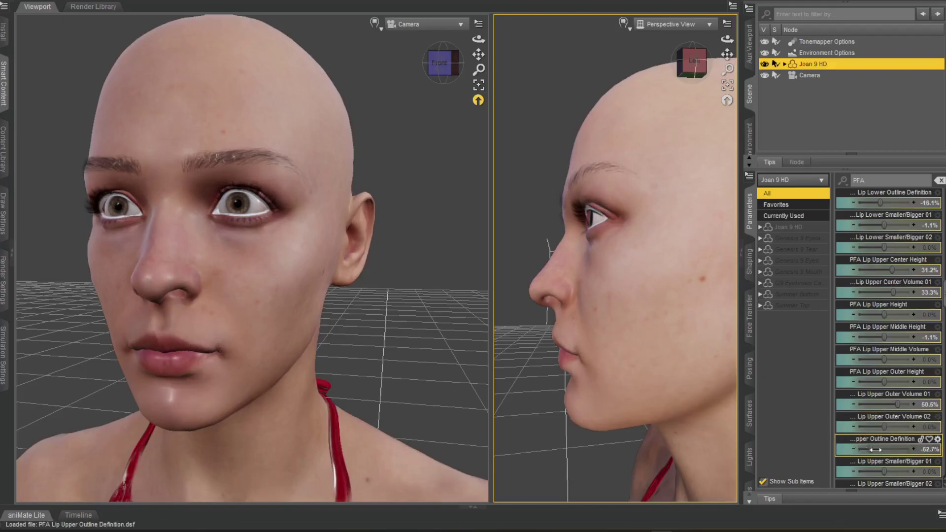
key(ctrl+z)
click(882, 474)
mouse_move(884, 471)
mouse_down()
mouse_move(899, 472)
mouse_move(863, 473)
mouse_move(872, 468)
mouse_up()
key(ctrl+z)
Set Lip Upper Volume 01 95.2%, Lips Lower Center Crease -50.5% and Lips Upper Pinch 33.3%
scroll(895, 333, down, 3)
scroll(895, 332, down, 9)
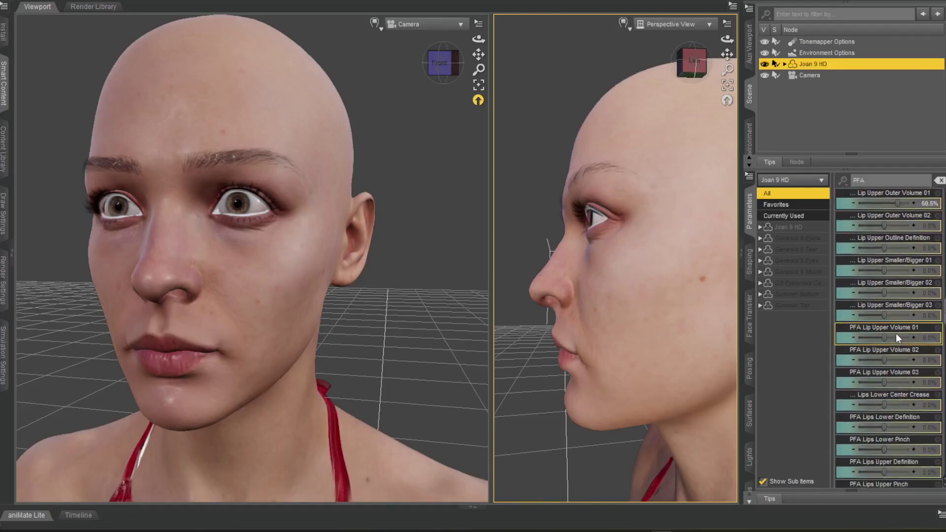
drag(891, 225, 859, 336)
key(ctrl+z)
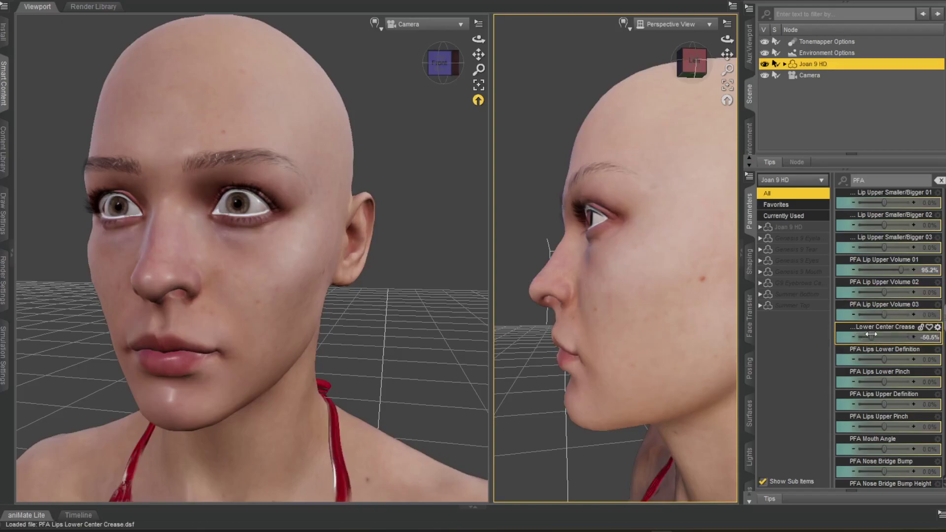
drag(884, 360, 892, 426)
key(ctrl+z)
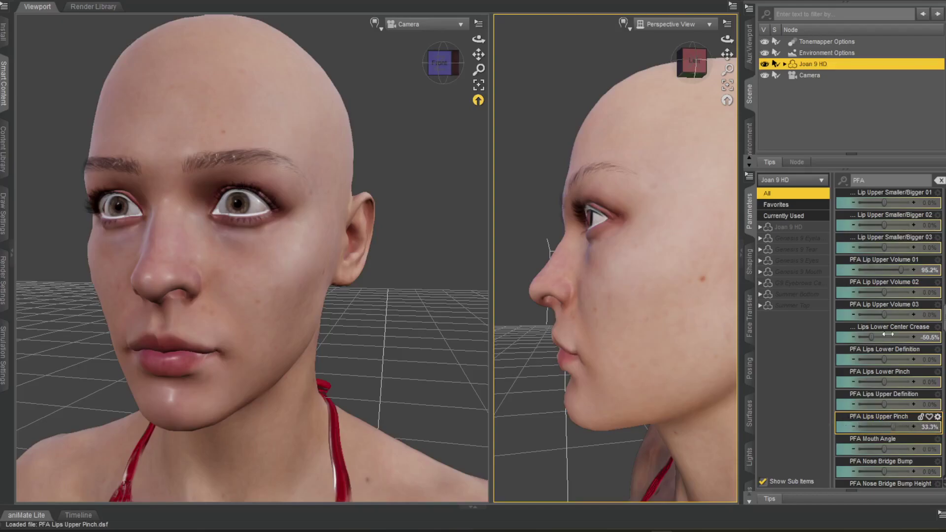
Set PFA Mouth Angle to -7.5% to turn the mouth corners down
scroll(898, 279, down, 5)
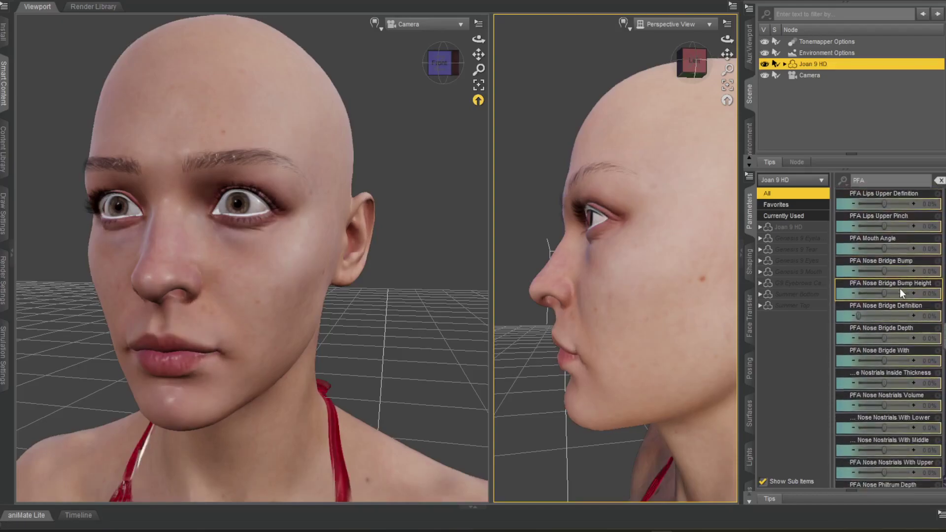
drag(883, 249, 913, 247)
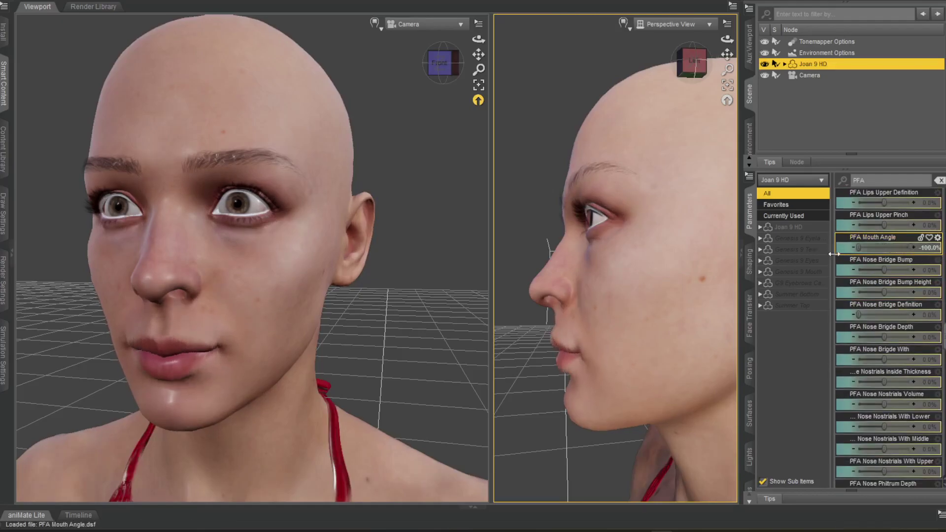
mouse_move(889, 266)
mouse_down()
mouse_move(818, 266)
mouse_move(911, 264)
mouse_move(837, 269)
mouse_move(894, 263)
mouse_move(884, 292)
mouse_move(844, 292)
mouse_move(913, 292)
mouse_move(843, 292)
mouse_move(910, 291)
mouse_move(899, 288)
mouse_up()
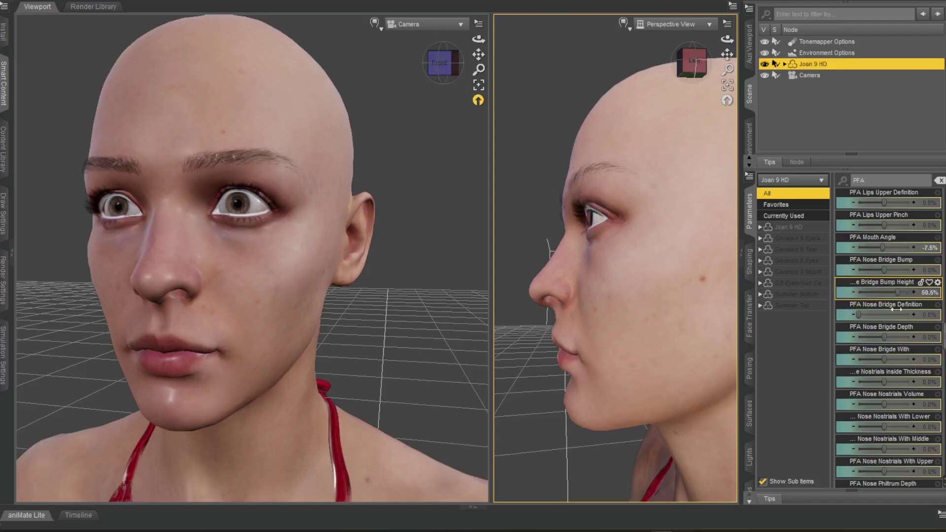
Reshape the nose: Bridge Definition 79.6%, Bridge Depth -31.2%, Nostrils Volume 54.8%, undoing unwanted tweaks
drag(862, 316, 909, 313)
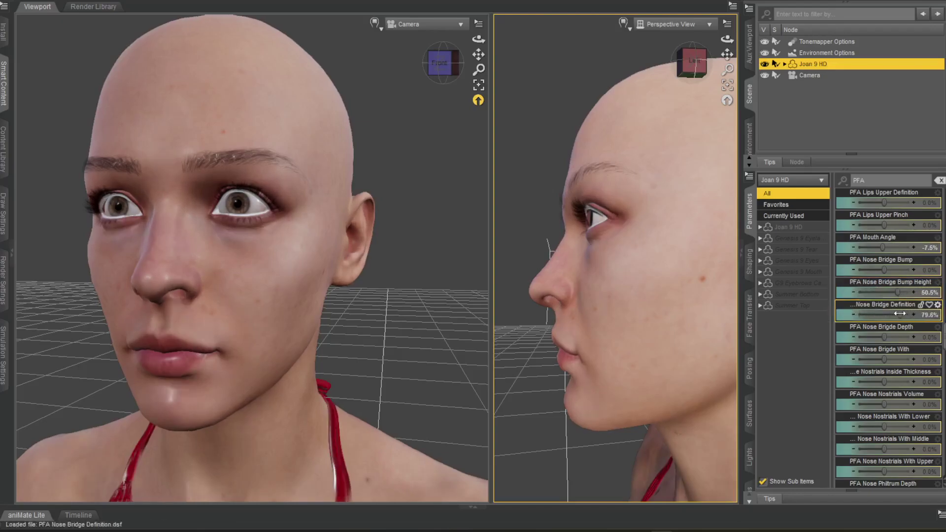
mouse_move(883, 342)
mouse_down()
mouse_move(928, 336)
mouse_move(845, 336)
mouse_move(877, 335)
mouse_move(885, 359)
mouse_move(846, 385)
mouse_move(925, 380)
mouse_move(842, 382)
mouse_up()
key(ctrl+z)
mouse_move(913, 382)
mouse_down()
mouse_move(897, 380)
mouse_move(875, 403)
mouse_move(857, 400)
mouse_move(911, 395)
mouse_move(881, 392)
mouse_up()
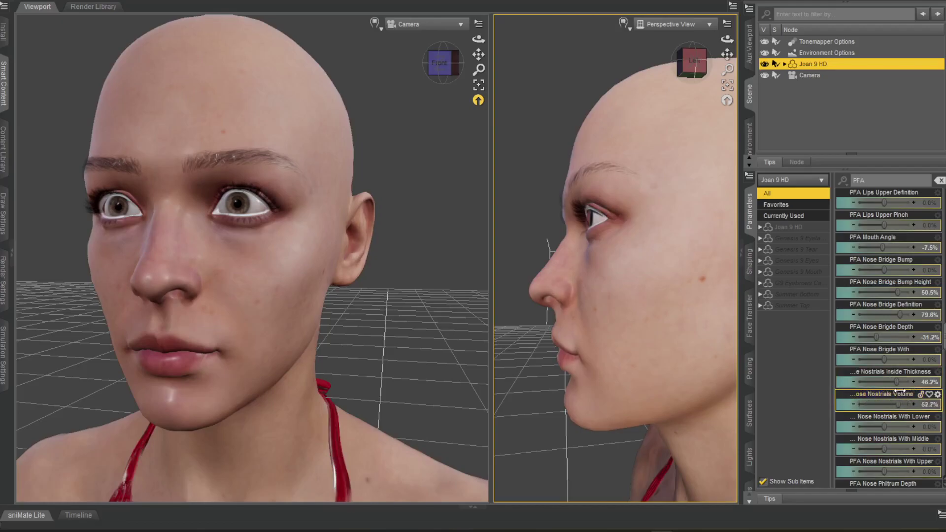
drag(890, 425, 887, 449)
key(ctrl+z)
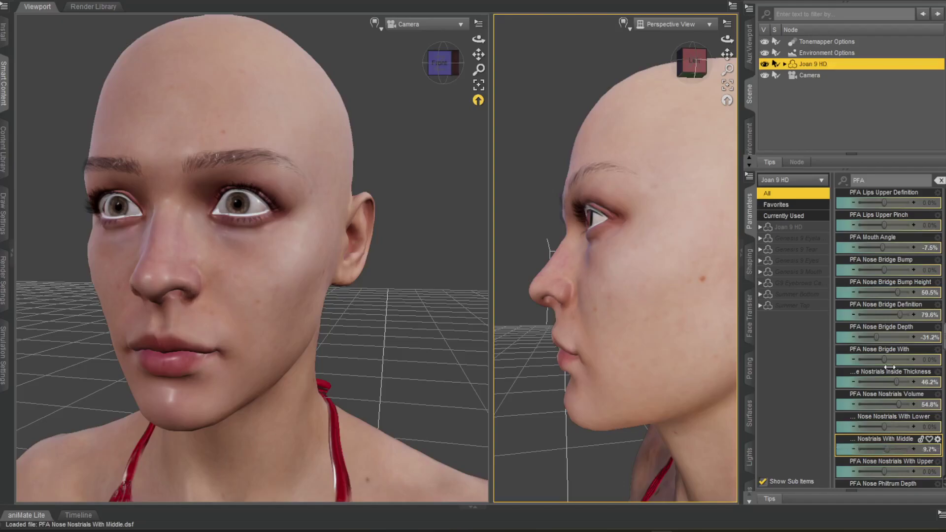
Return the nostril widths to zero, set Philtrum Depth -5.4% and Width 11.8%, and Nose Tip Lower Crease 100%
key(ctrl+z)
scroll(896, 318, down, 5)
scroll(897, 317, down, 1)
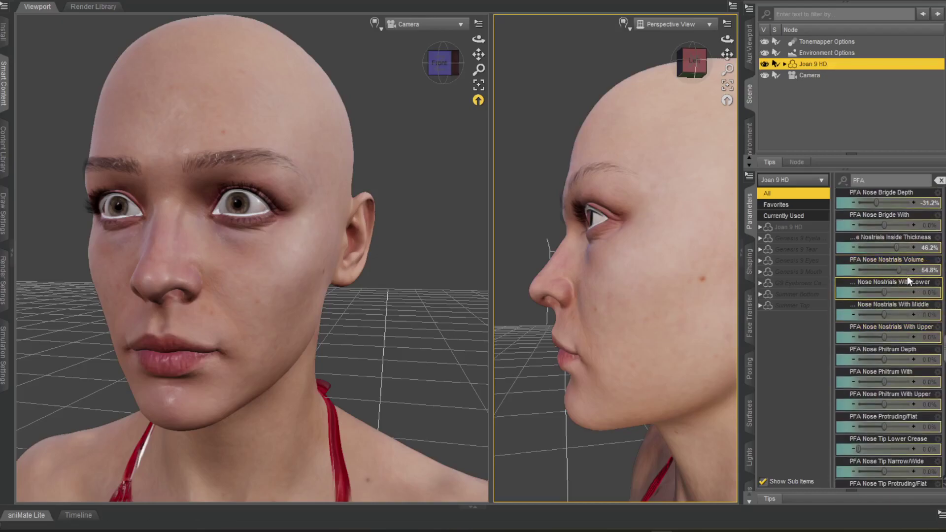
drag(885, 294, 887, 295)
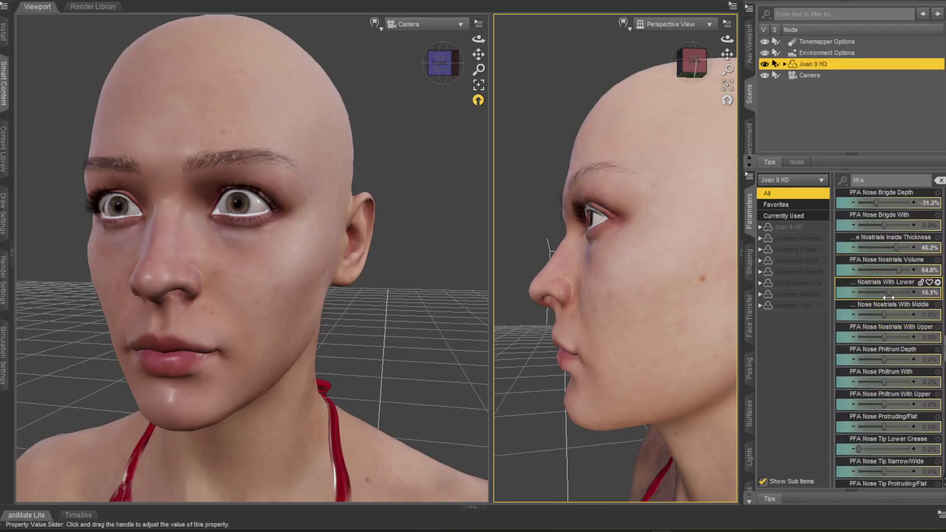
key(ctrl+z)
drag(885, 314, 842, 431)
drag(899, 437, 908, 441)
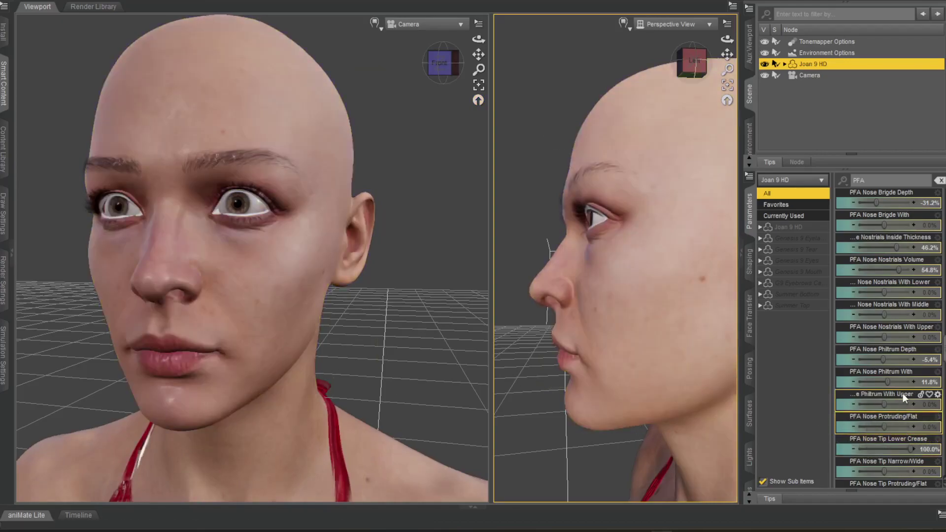
Refine the nose tip to Upper Crease -69.9% and Round/Sharp 18.3%, undoing other tip changes
key(ctrl+z)
scroll(898, 350, down, 6)
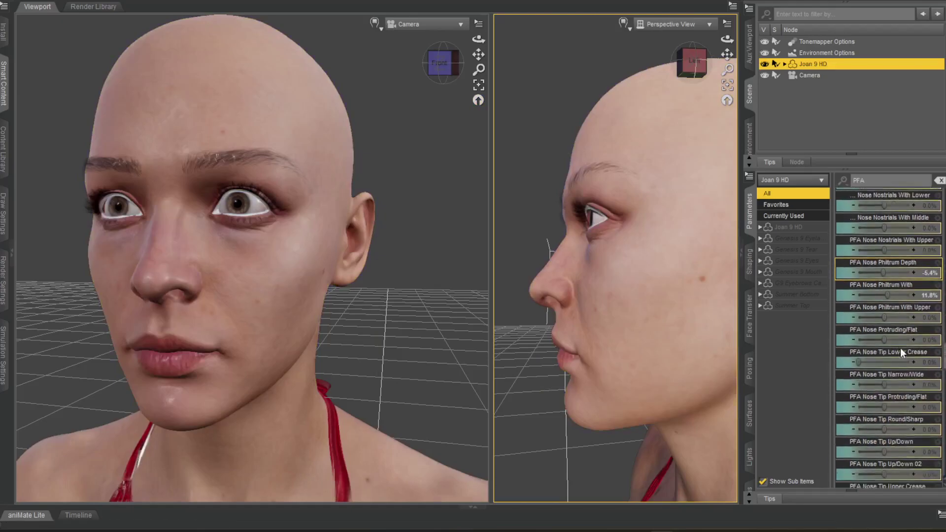
scroll(906, 344, down, 3)
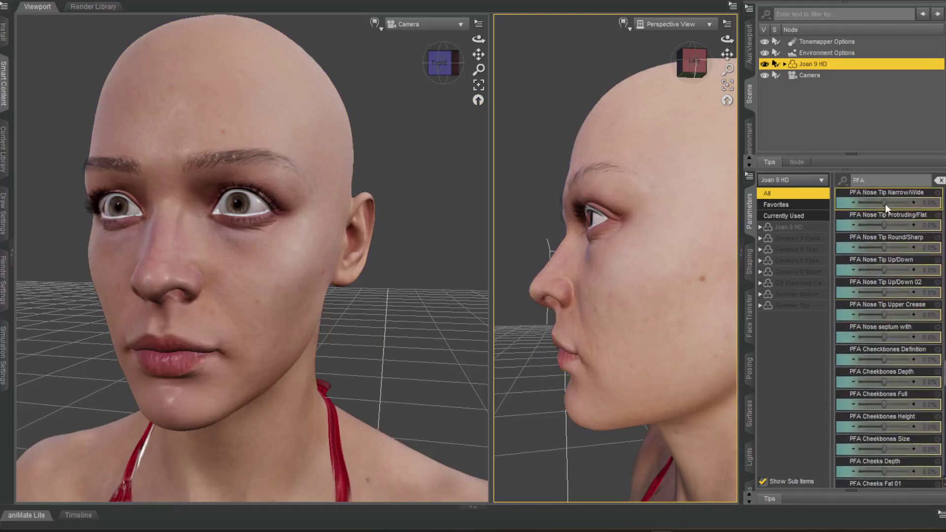
drag(881, 204, 892, 249)
key(ctrl+z)
key(ctrl+z)
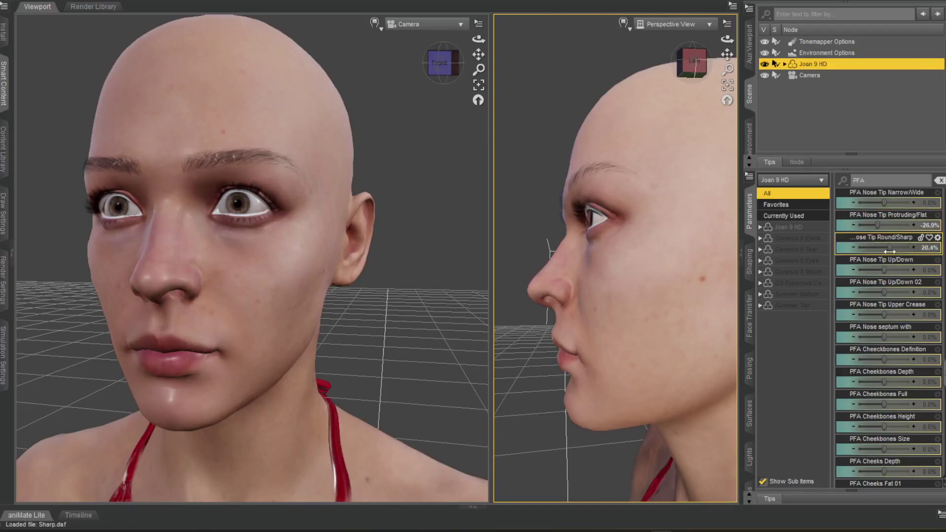
drag(885, 270, 875, 274)
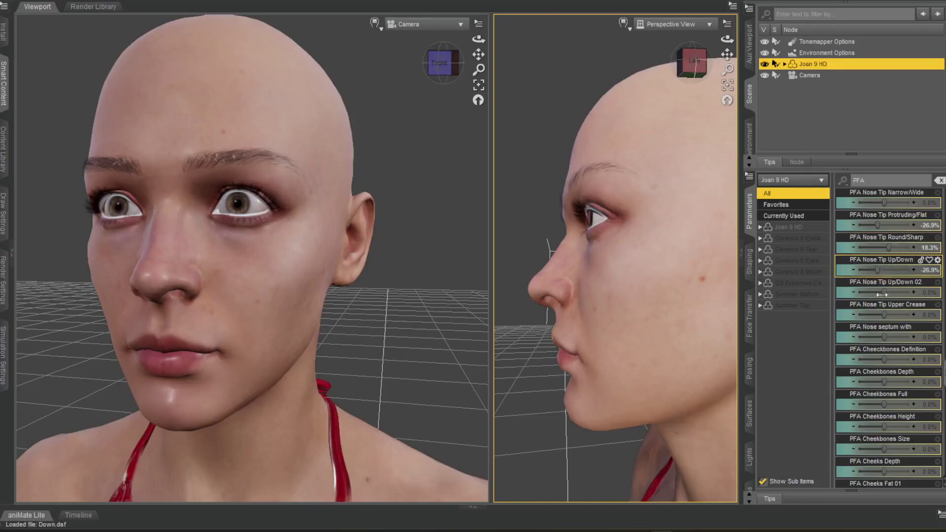
mouse_move(881, 293)
mouse_down()
mouse_move(853, 295)
mouse_move(887, 304)
mouse_move(874, 302)
mouse_up()
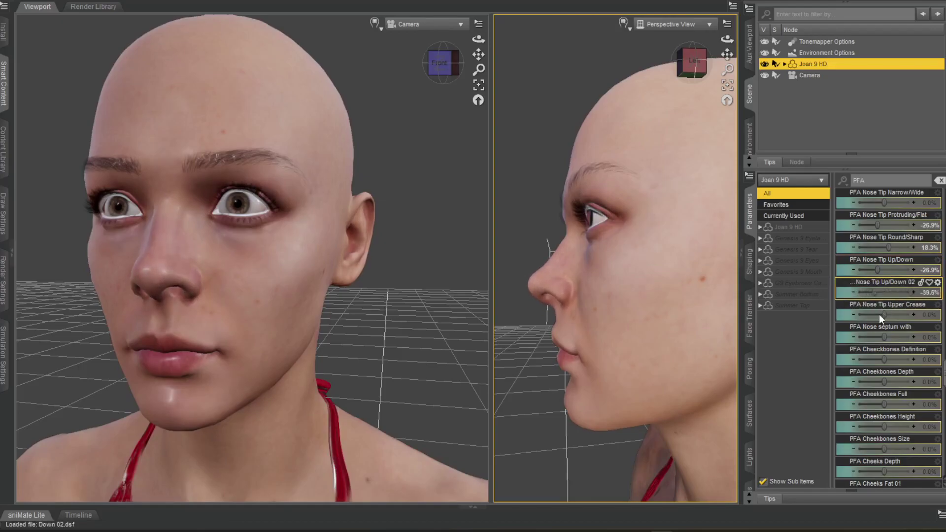
key(ctrl+z)
drag(884, 316, 882, 339)
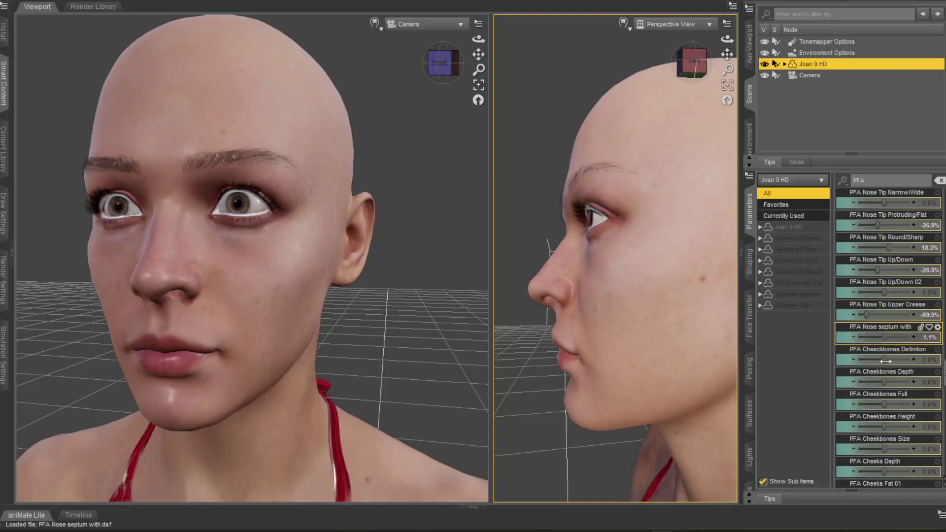
Set Cheekbones Definition to -3.2%, reset the other cheekbone morphs, and deepen the cheeks to 78.8%
mouse_move(885, 361)
mouse_down()
mouse_move(904, 357)
mouse_move(789, 345)
mouse_move(907, 357)
mouse_move(858, 355)
mouse_move(884, 356)
mouse_move(884, 382)
mouse_move(861, 386)
mouse_move(880, 385)
mouse_up()
drag(880, 418, 880, 402)
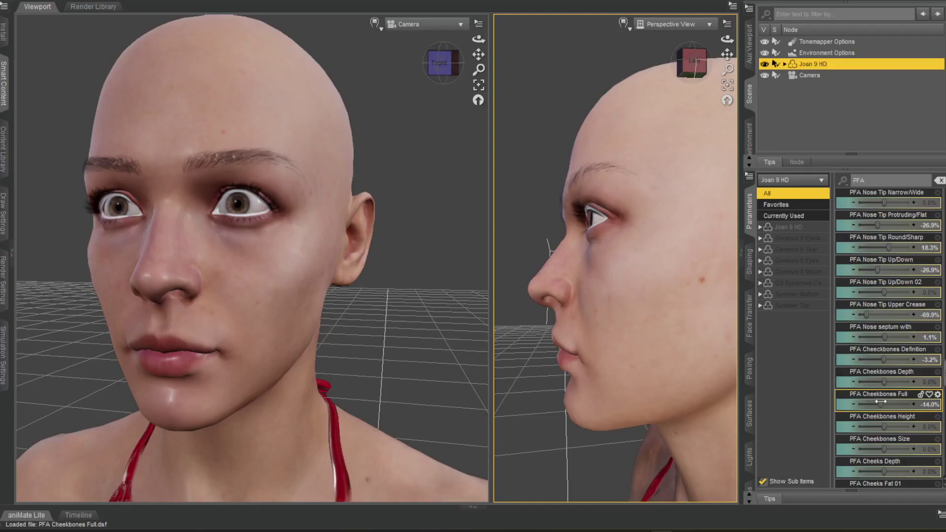
key(ctrl+z)
mouse_move(883, 426)
mouse_down()
mouse_move(906, 426)
mouse_move(872, 426)
mouse_move(853, 449)
mouse_move(901, 449)
mouse_move(881, 450)
mouse_move(879, 471)
mouse_move(850, 474)
mouse_move(907, 479)
mouse_up()
key(ctrl+z)
key(ctrl+z)
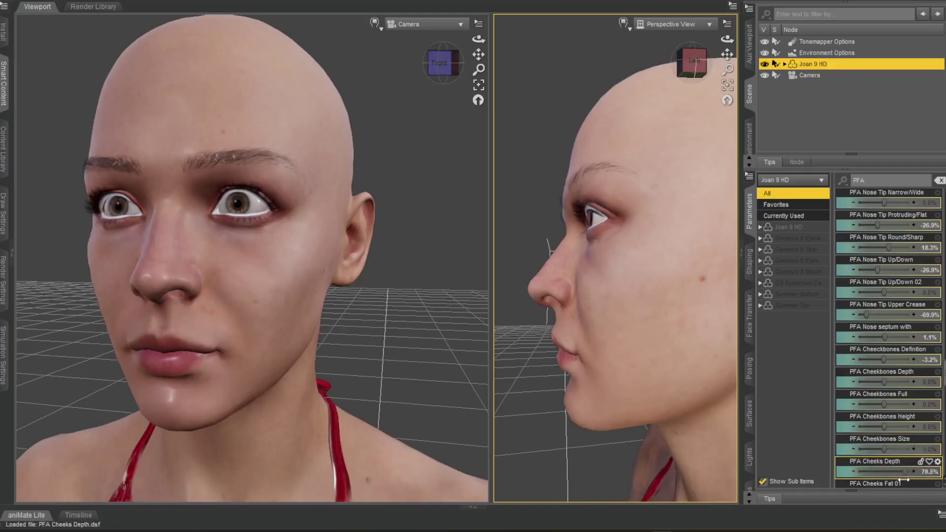
Try the Cheeks Fat and Chin Dimple morphs, keeping the dimple off, and raise Chin Height to 1.1%
scroll(896, 323, down, 3)
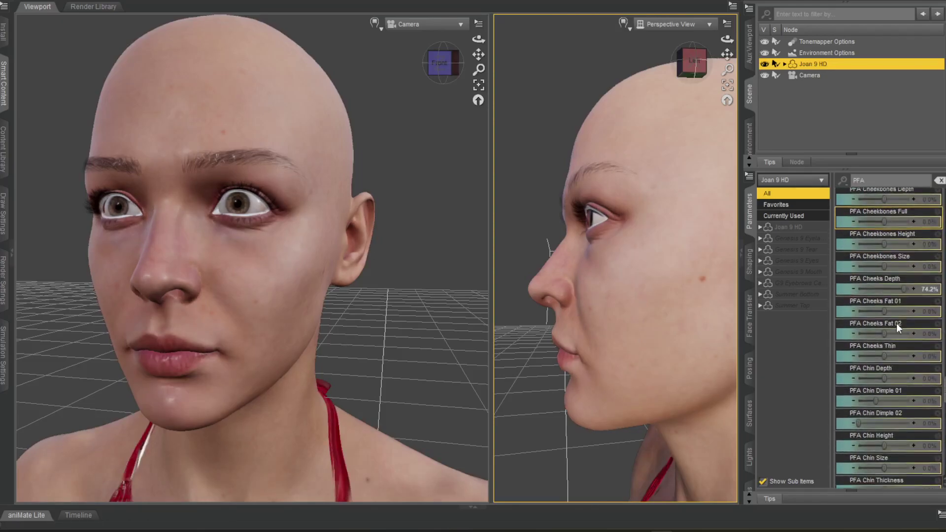
drag(883, 292, 911, 296)
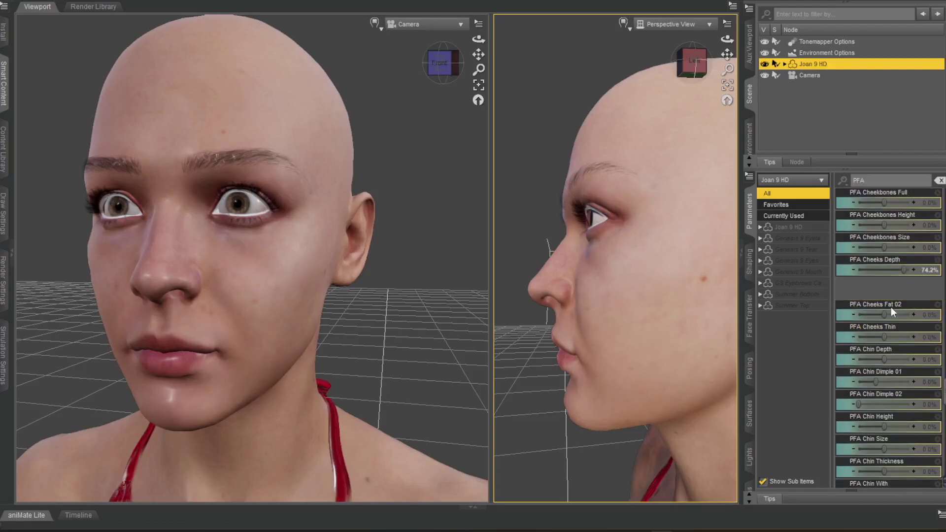
drag(885, 314, 876, 359)
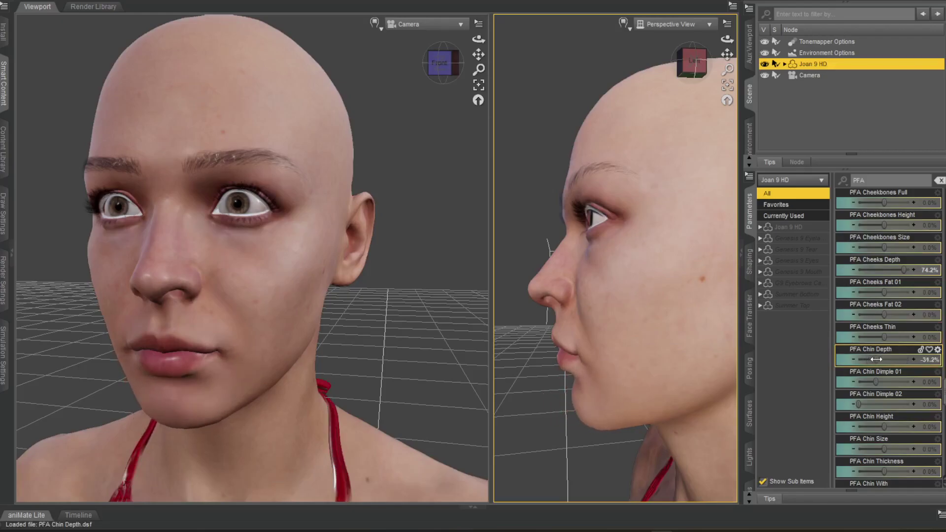
drag(875, 383, 911, 376)
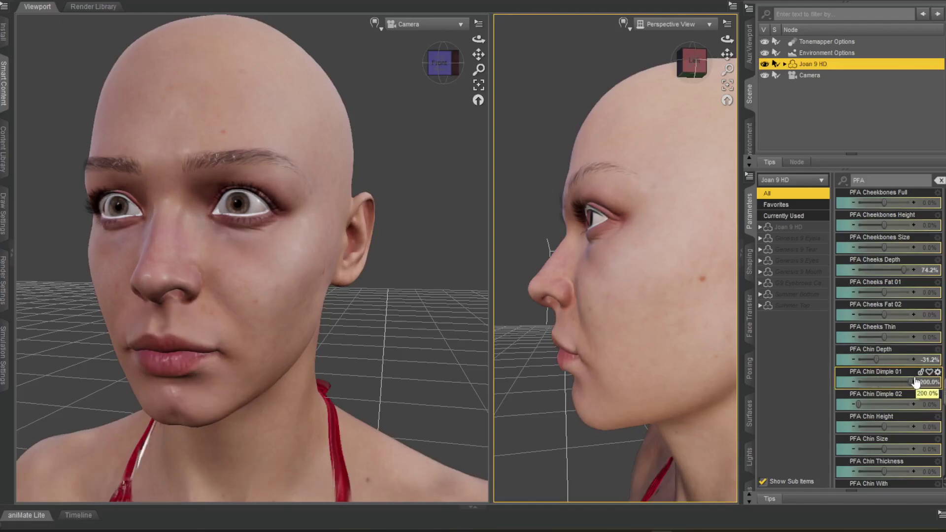
key(ctrl+z)
drag(860, 404, 929, 396)
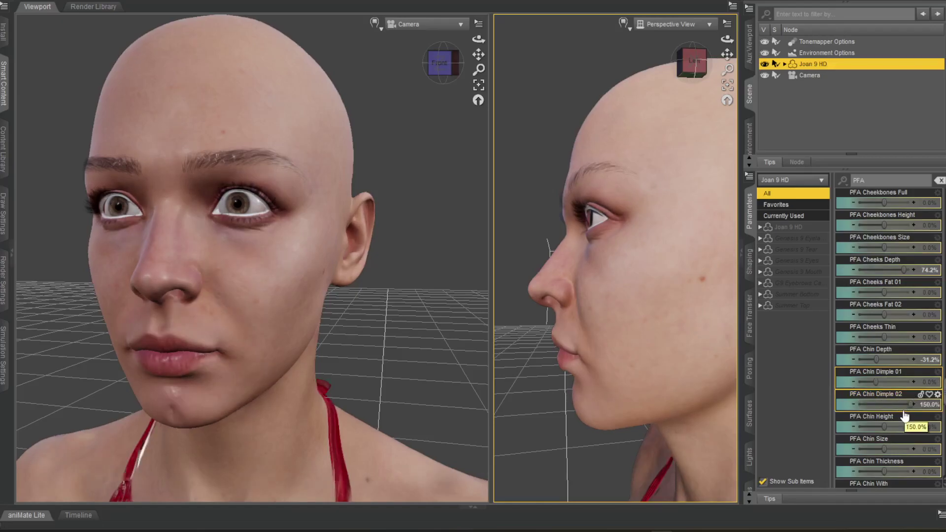
drag(890, 428, 876, 471)
Adjust the chin width and raise the eyebrows: Height 59.1%, Outer Height -57.0%, Outer Width -11.8%
scroll(891, 304, down, 6)
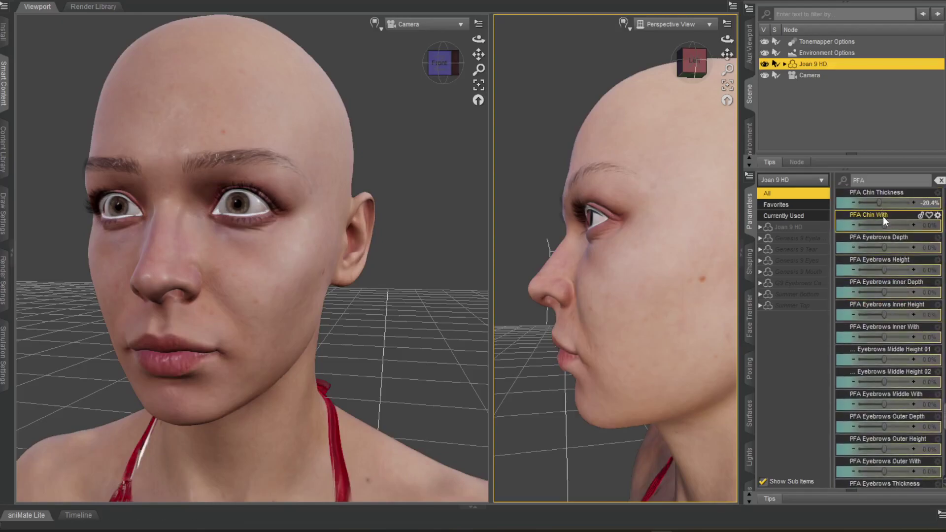
drag(884, 226, 895, 295)
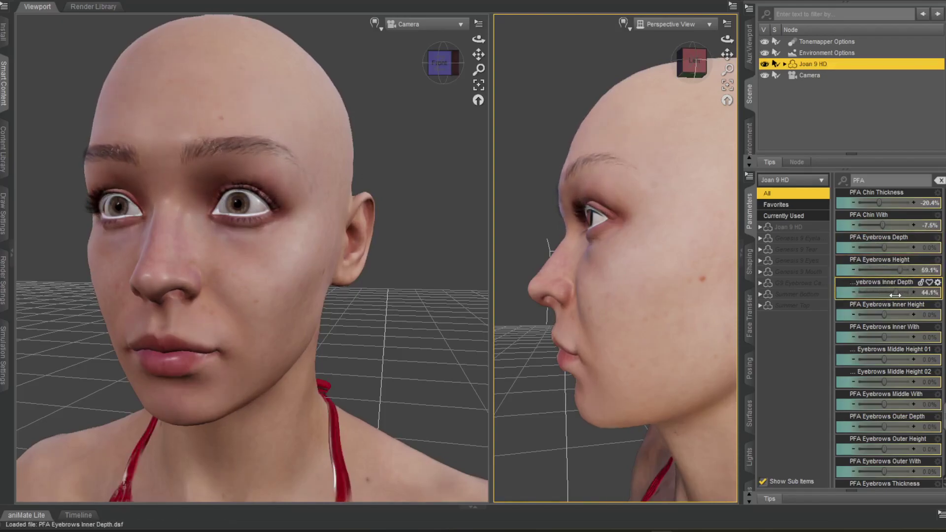
drag(884, 330, 869, 450)
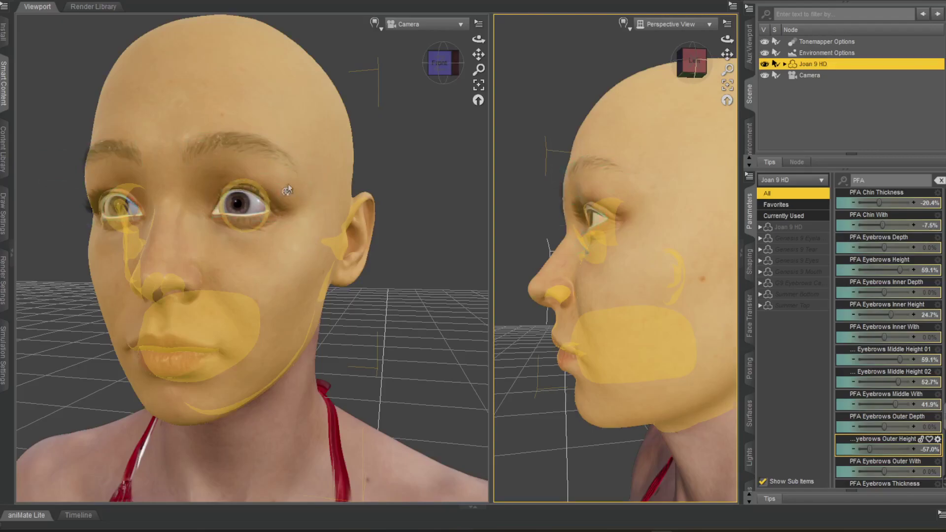
drag(883, 471, 880, 469)
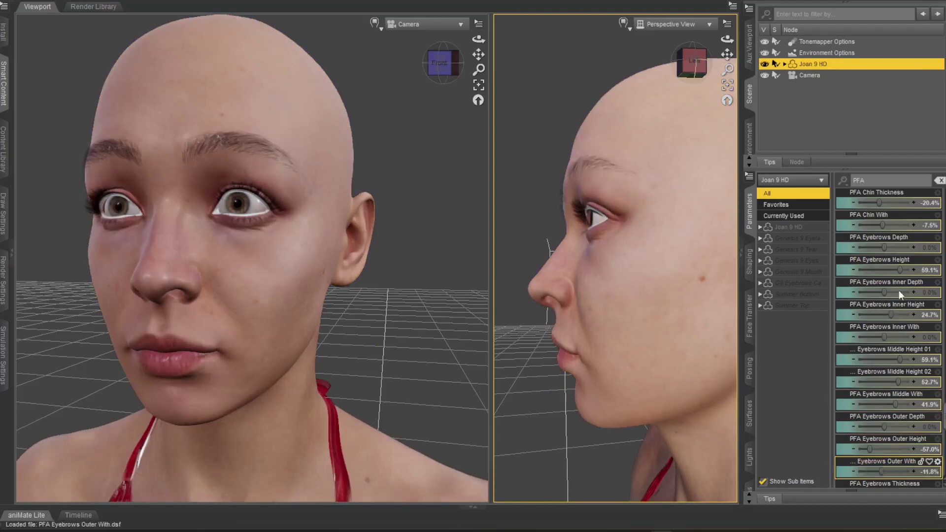
Thin the eyebrows to -100% thickness and set PFA Head With to 24.7%, undoing other head-shape changes
scroll(901, 281, down, 5)
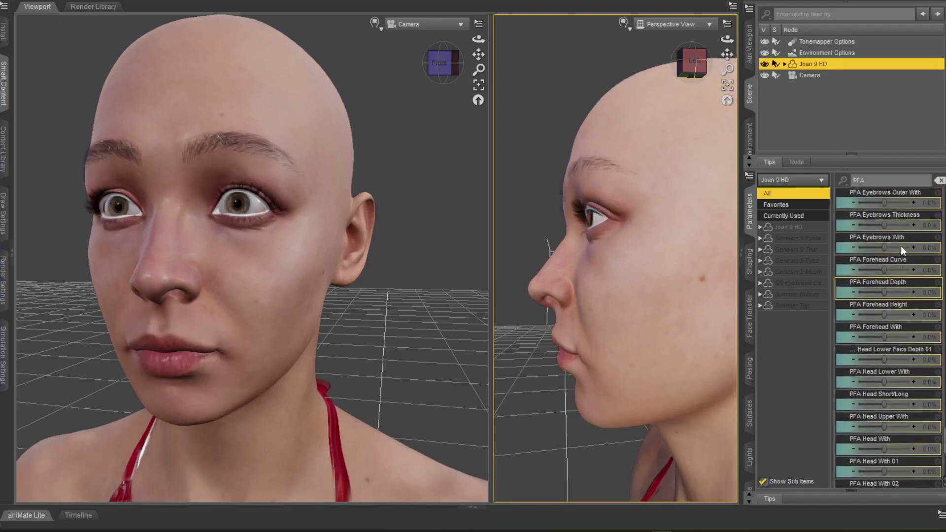
drag(884, 226, 848, 231)
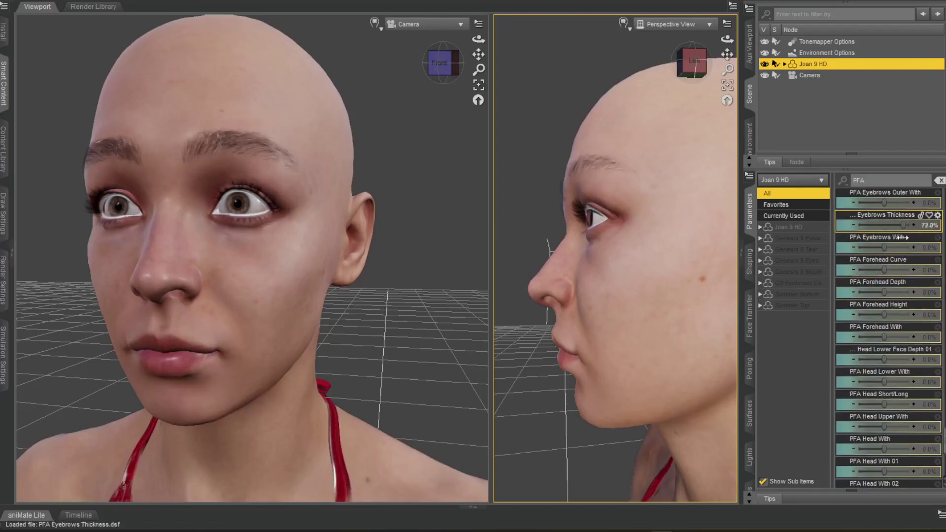
drag(870, 238, 853, 406)
key(ctrl+z)
drag(904, 406, 887, 447)
key(ctrl+z)
key(ctrl+z)
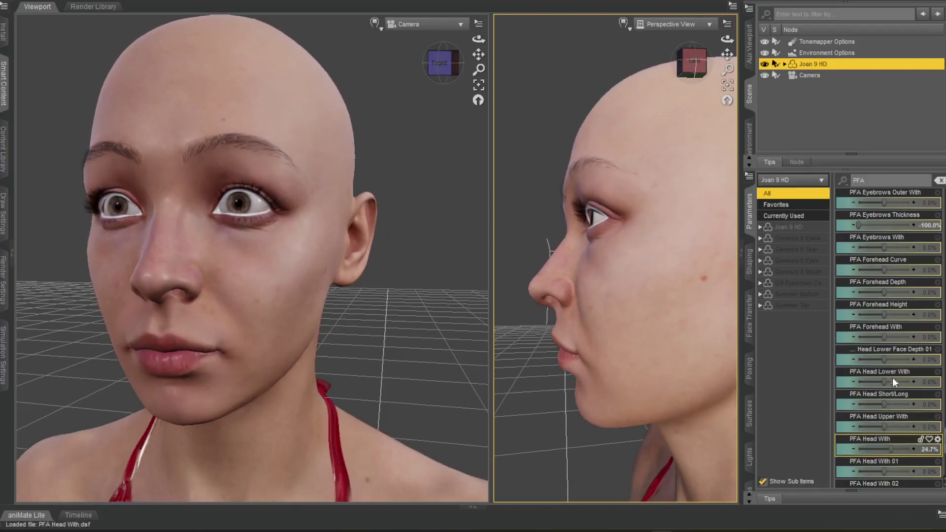
Reset the second head width morph and orbit the Camera view toward a straight-on face angle
scroll(895, 350, down, 5)
scroll(888, 340, down, 3)
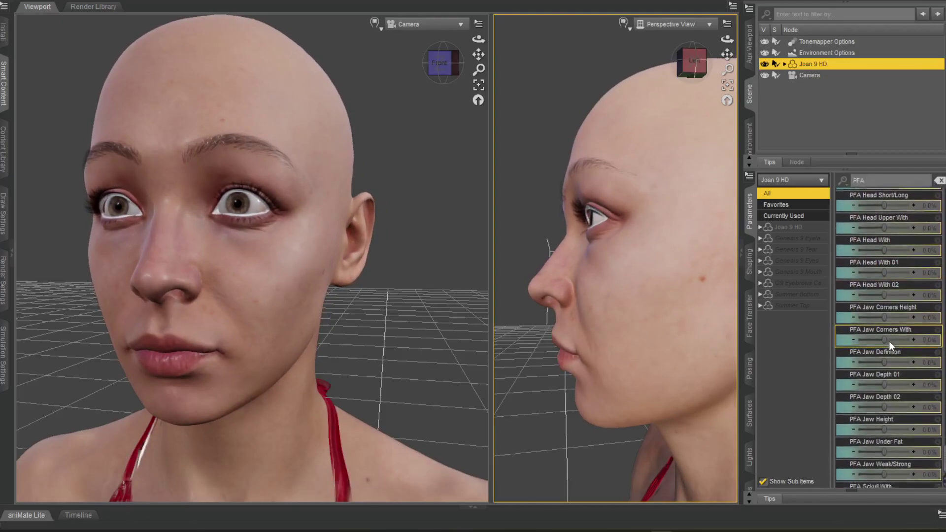
drag(885, 295, 901, 339)
key(ctrl+z)
key(ctrl+z)
scroll(400, 270, down, 4)
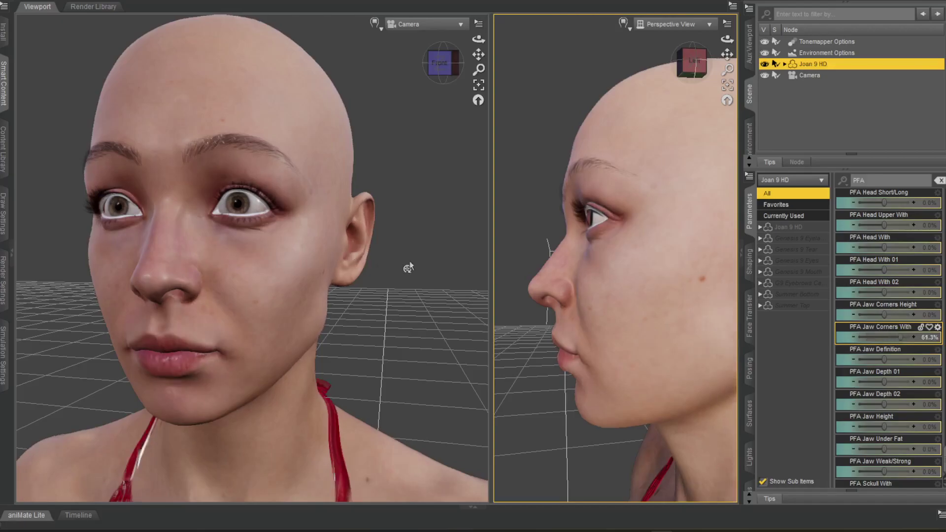
drag(442, 65, 509, 156)
scroll(511, 189, up, 3)
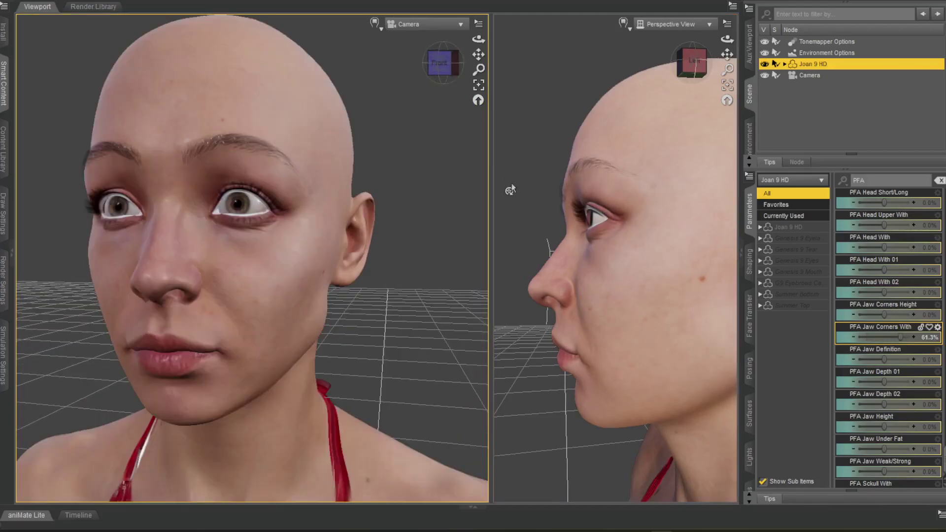
mouse_move(444, 79)
mouse_down()
mouse_move(489, 57)
mouse_move(455, 66)
mouse_up()
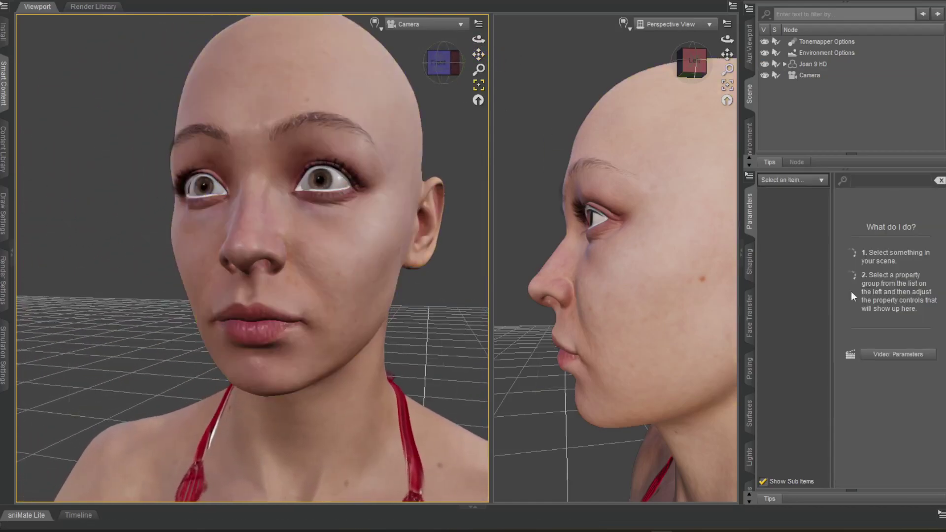
Reselect Joan 9 HD, try the Jaw and Skull width sliders, and return them to zero
click(812, 64)
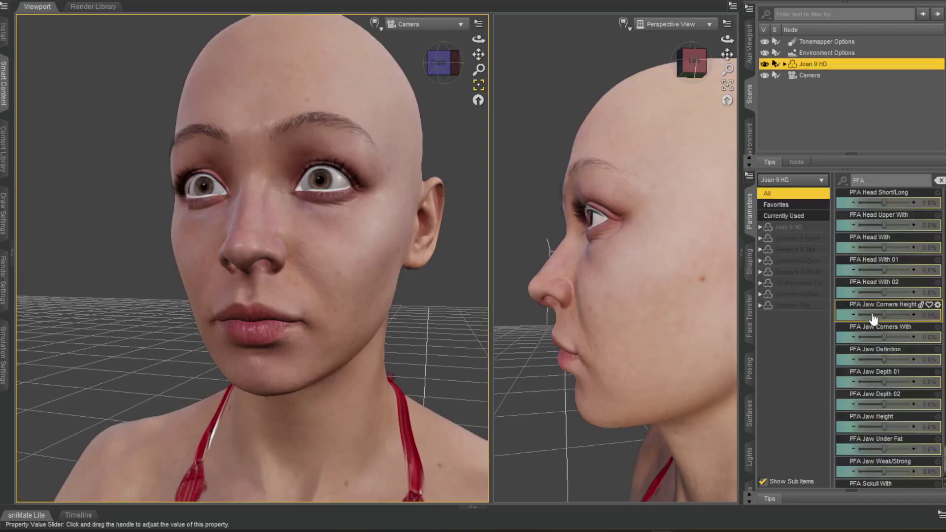
mouse_move(882, 404)
mouse_down()
mouse_move(905, 404)
mouse_move(855, 384)
mouse_move(883, 386)
mouse_up()
alt+click(888, 402)
mouse_move(887, 427)
mouse_down()
mouse_move(902, 426)
mouse_move(878, 427)
mouse_move(883, 449)
mouse_move(895, 449)
mouse_move(879, 449)
mouse_move(896, 450)
mouse_up()
key(ctrl+z)
drag(727, 54, 712, 20)
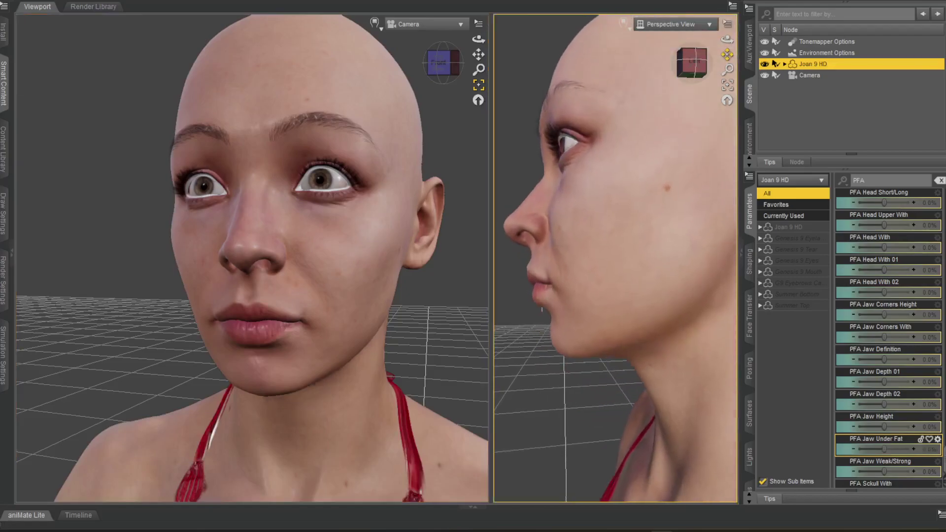
scroll(884, 459, down, 1)
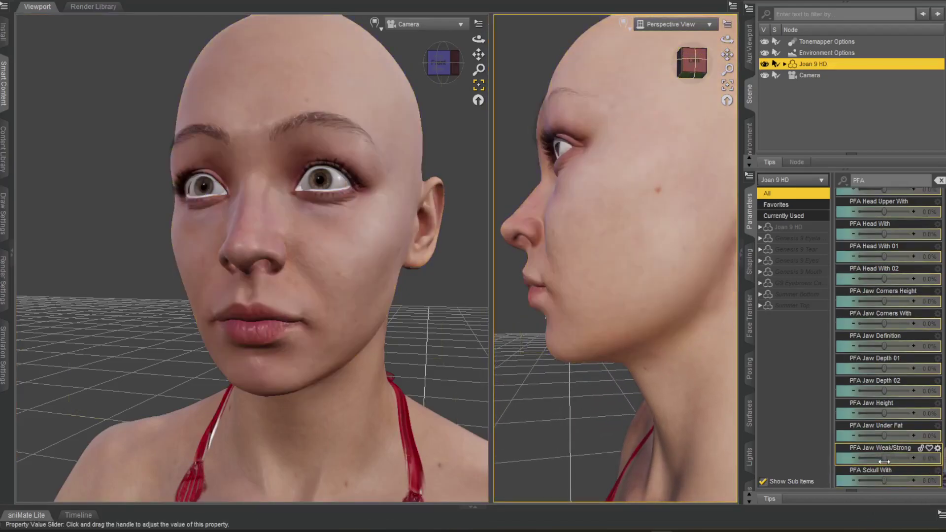
drag(883, 457, 903, 477)
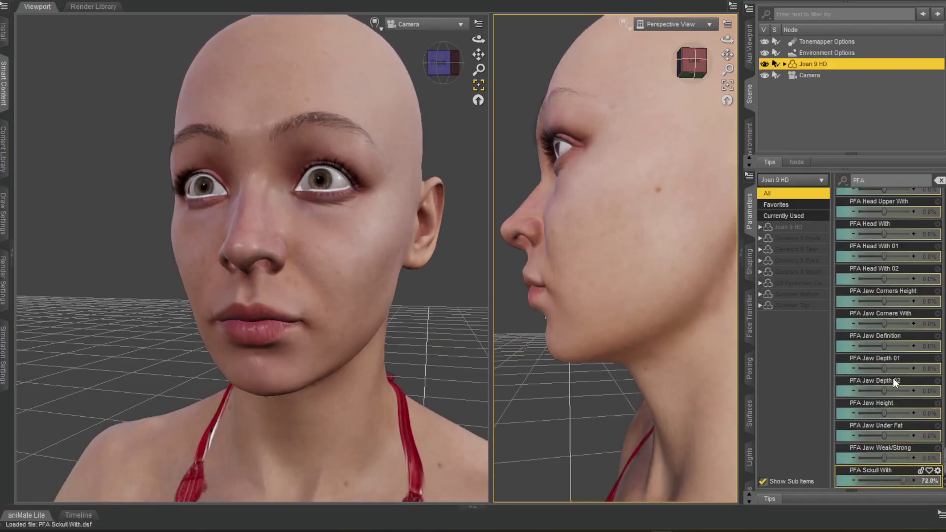
key(ctrl+z)
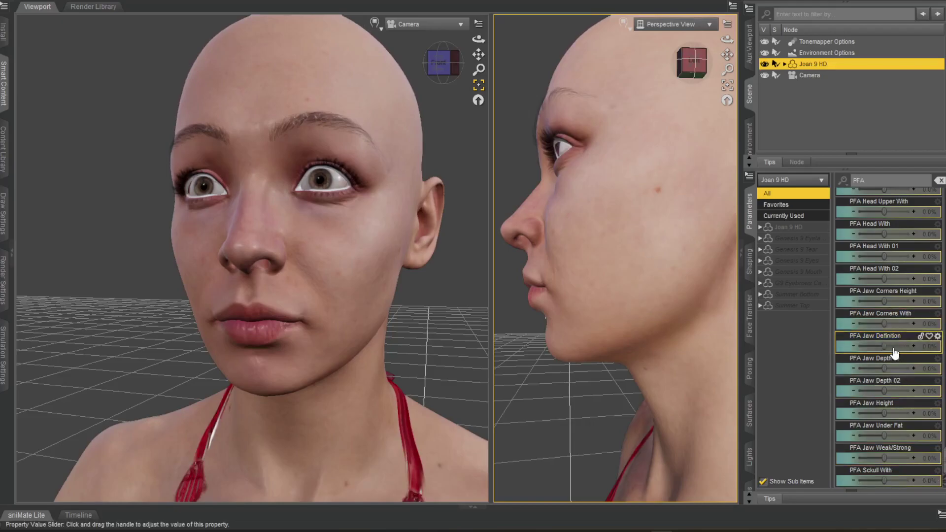
Try a deeper cheekbone, undo it, and raise Nose Tip Upper Crease to 87.1%
scroll(882, 305, up, 10)
scroll(881, 300, up, 5)
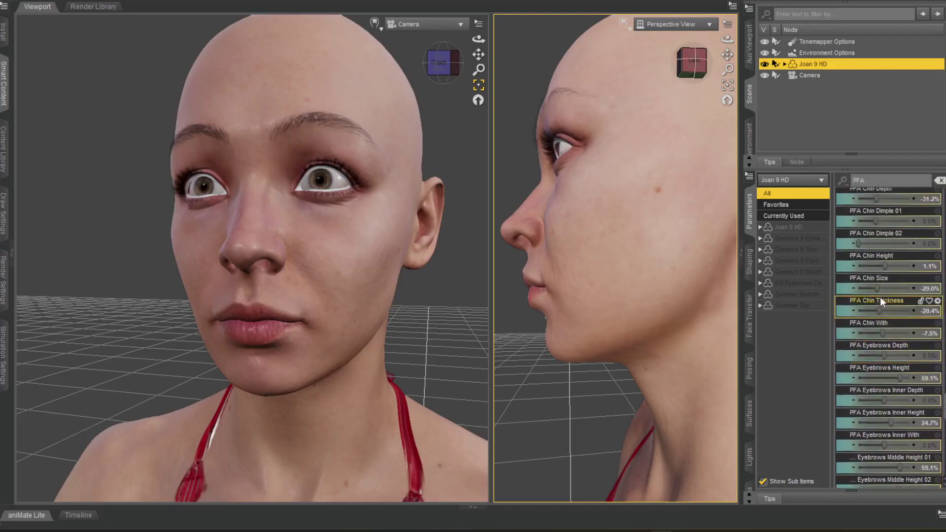
scroll(880, 300, up, 6)
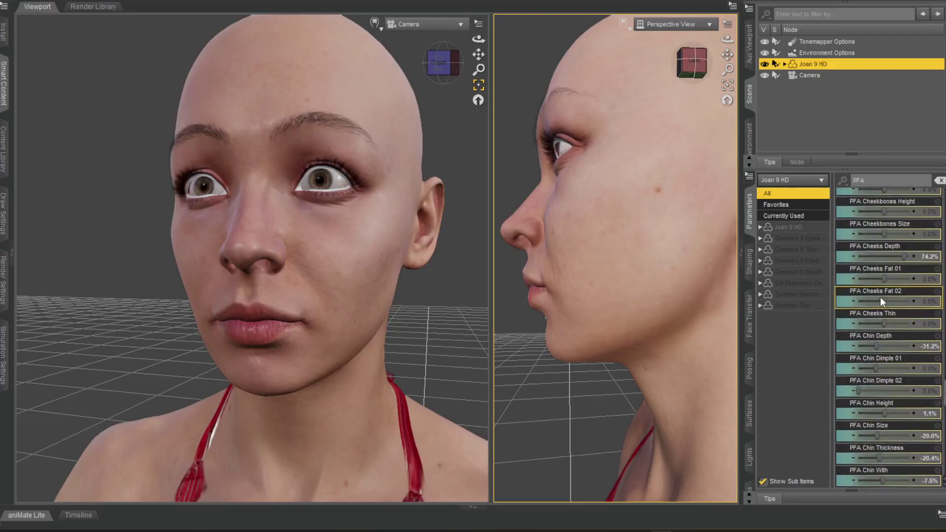
scroll(879, 297, up, 6)
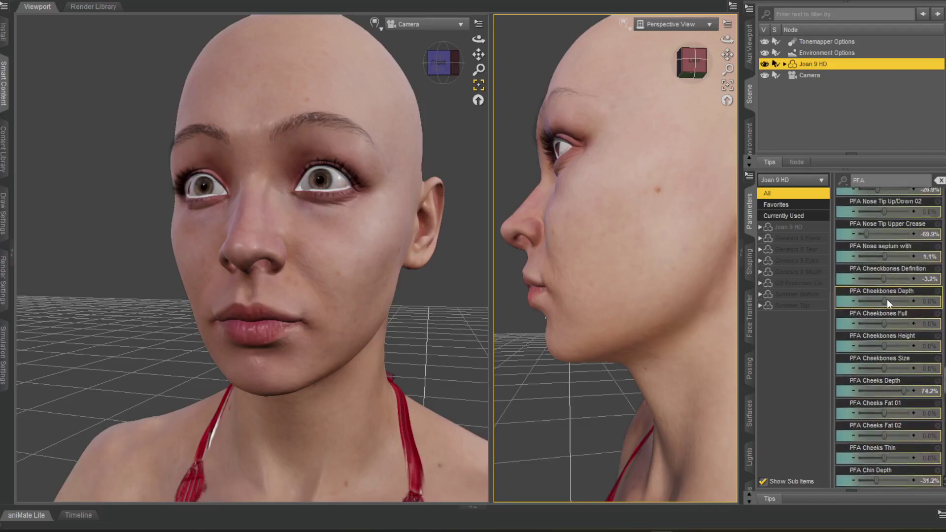
drag(883, 300, 886, 301)
key(ctrl+z)
drag(867, 235, 907, 234)
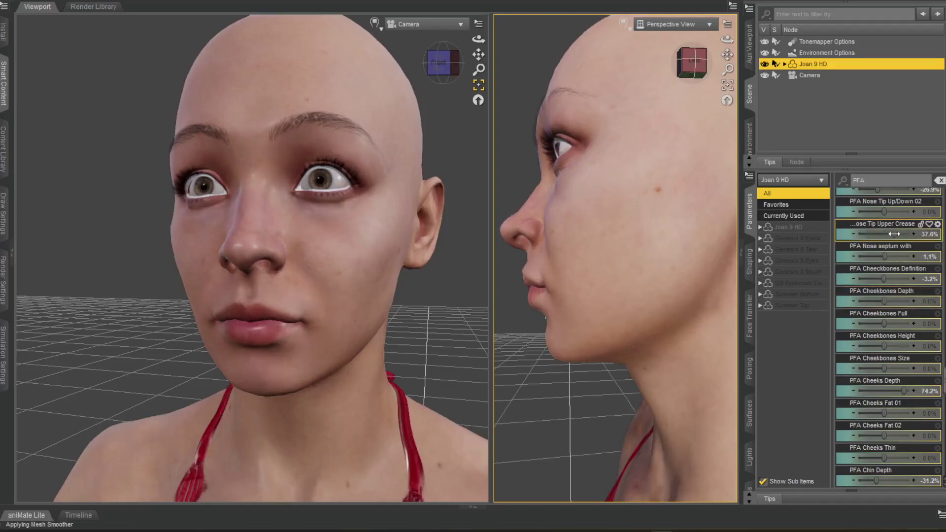
Set Lip Lower Outer Height to -100% and inner Upper Lid Down/Up to 41.9%
scroll(889, 344, down, 15)
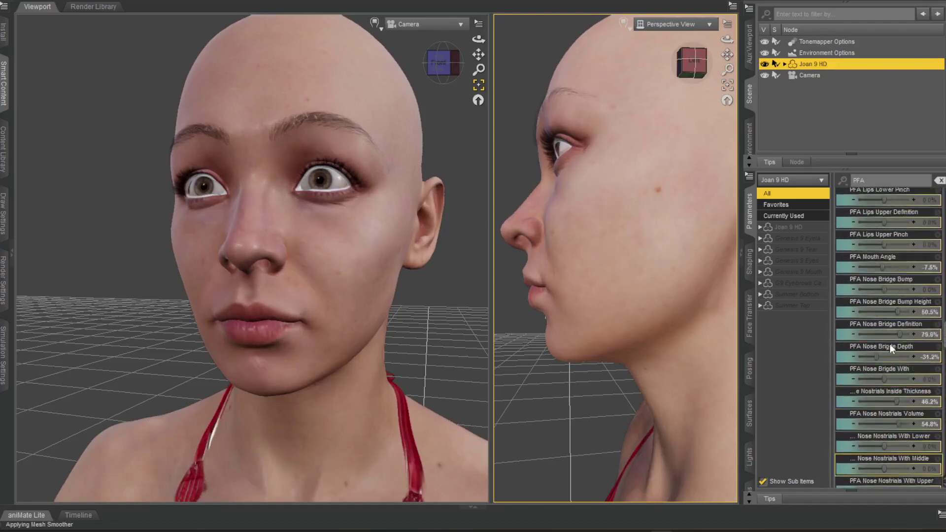
scroll(889, 344, up, 10)
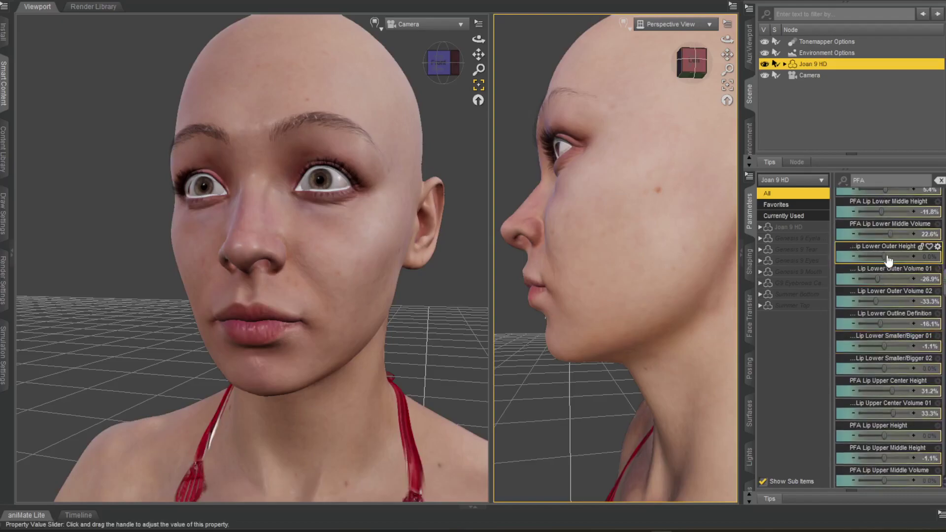
drag(878, 257, 844, 262)
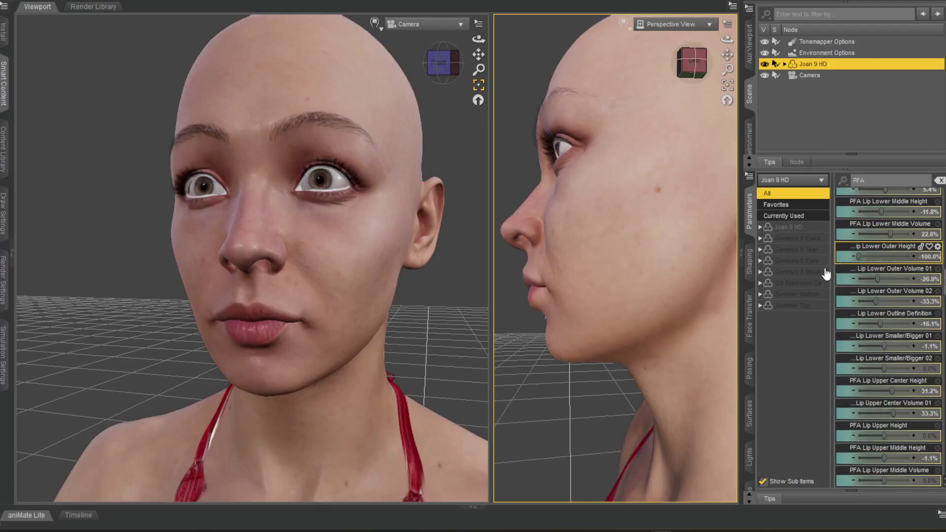
scroll(895, 321, up, 10)
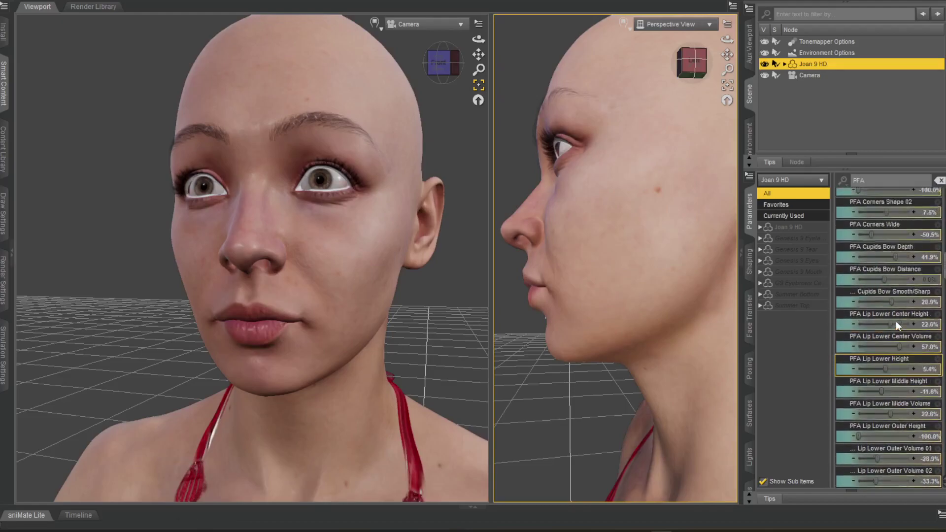
drag(884, 235, 903, 233)
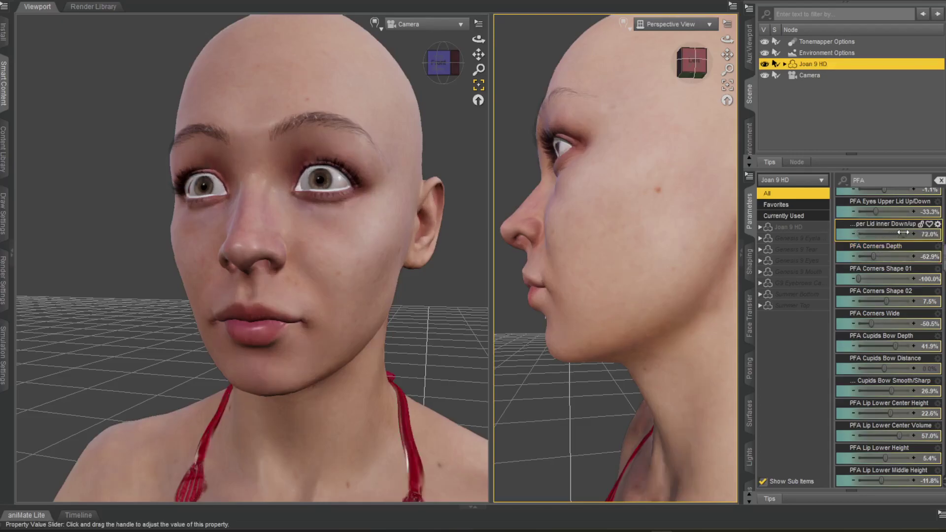
Switch the viewport to a single view looking at the head from the front
click(733, 5)
click(771, 18)
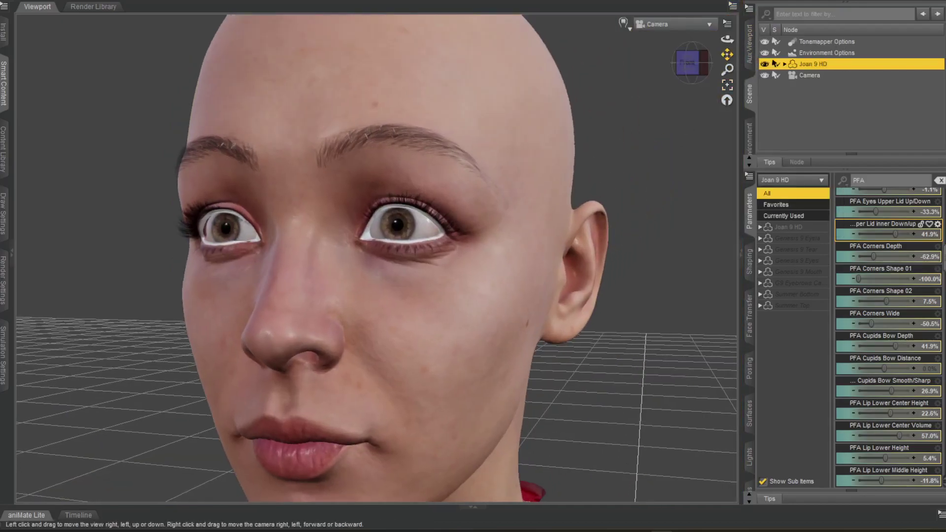
click(690, 63)
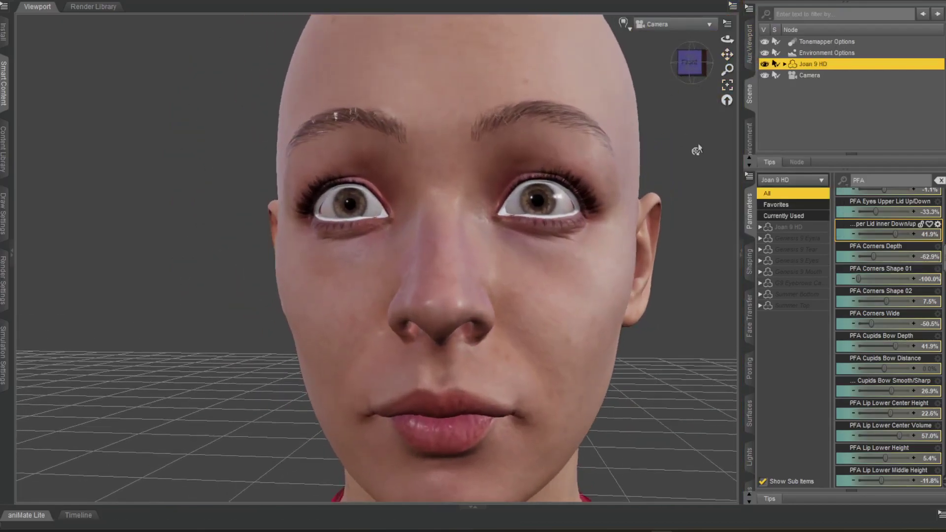
Adjust the lower lids, eye corners and EyeLids Middle Corner Down/Up (-52.7%), and set Ears Size -20.9%
scroll(875, 341, up, 8)
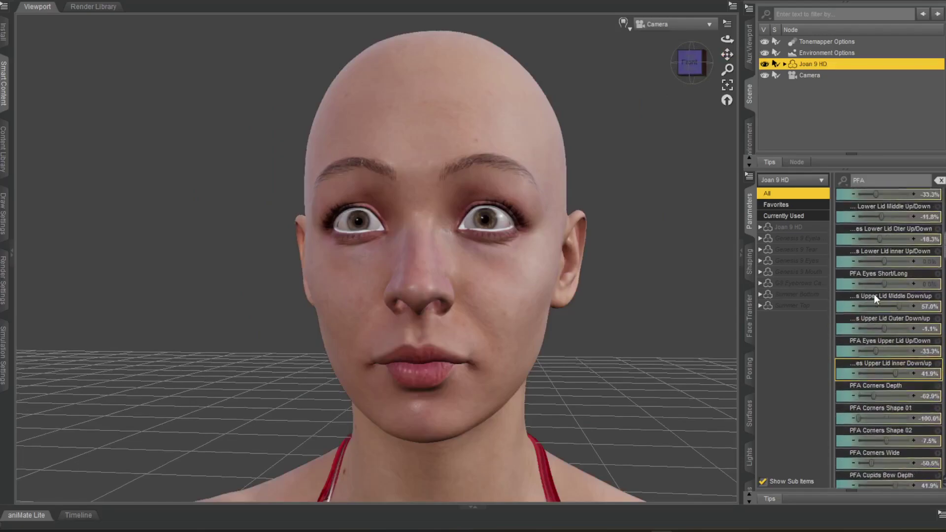
drag(875, 256, 880, 257)
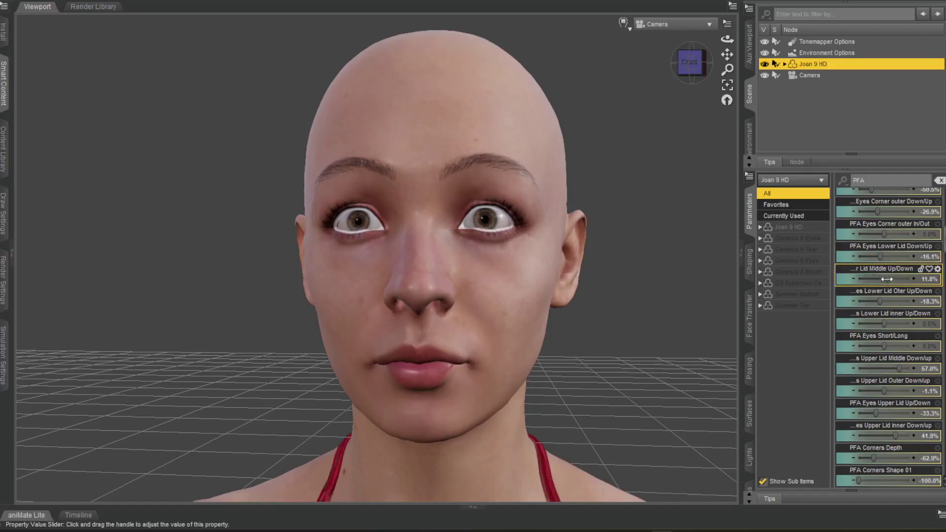
drag(881, 213, 881, 214)
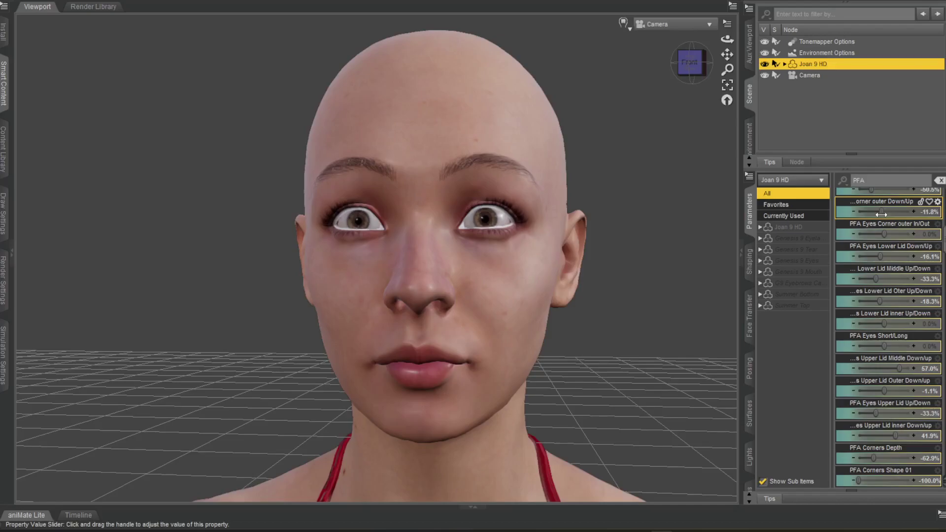
drag(898, 272, 885, 306)
scroll(881, 303, up, 6)
click(900, 212)
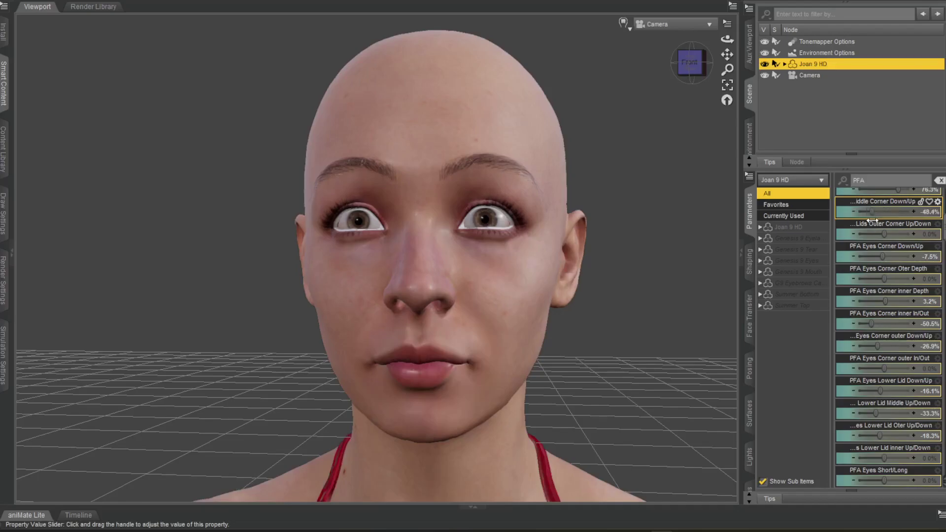
scroll(894, 303, up, 3)
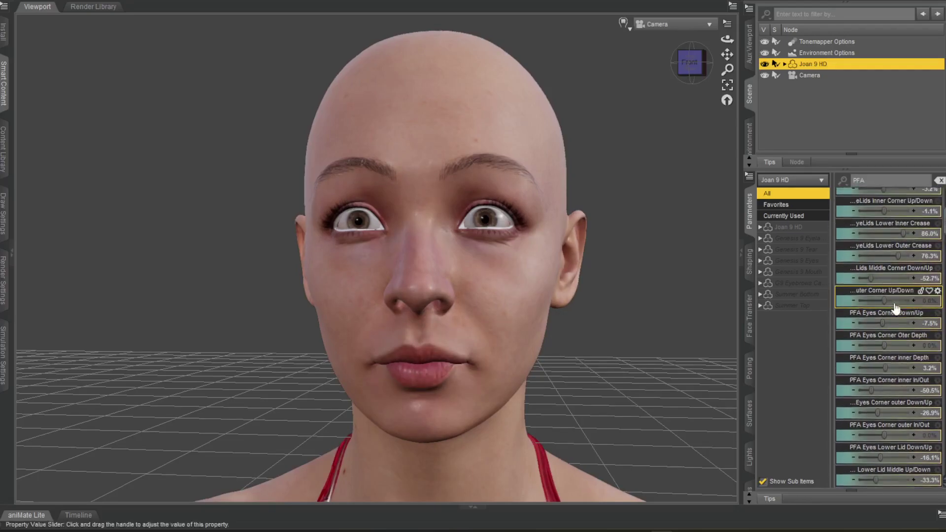
drag(869, 211, 895, 213)
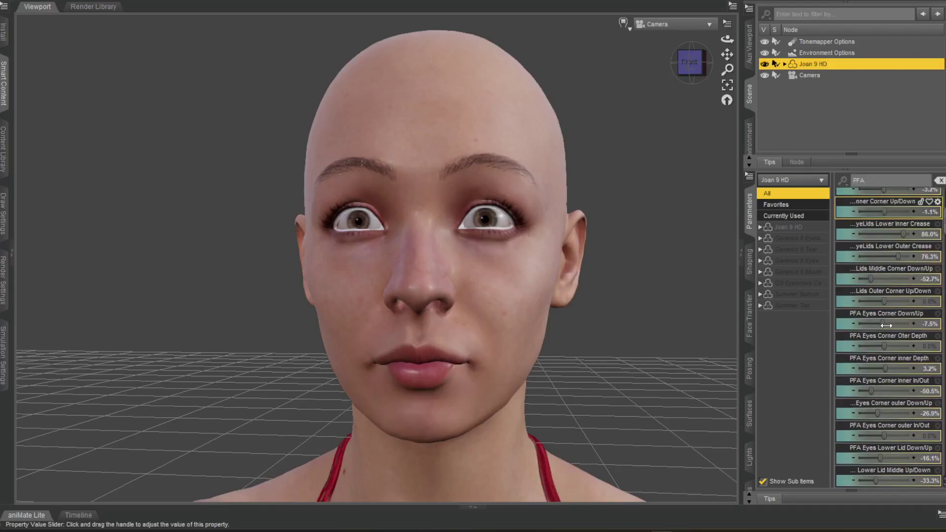
scroll(886, 325, up, 6)
drag(872, 280, 887, 295)
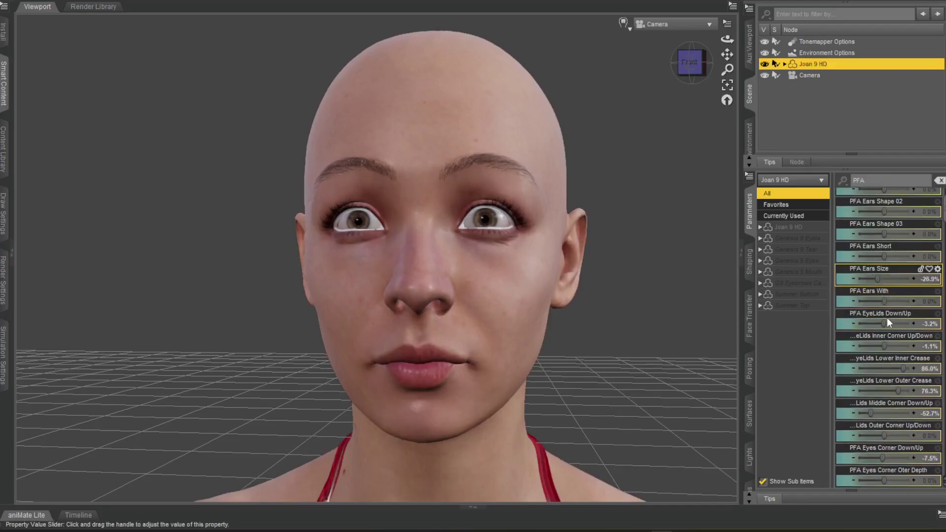
Try a smaller chin, undo it, and narrow PFA Chin With to 7.5%
scroll(886, 320, down, 8)
scroll(892, 352, up, 10)
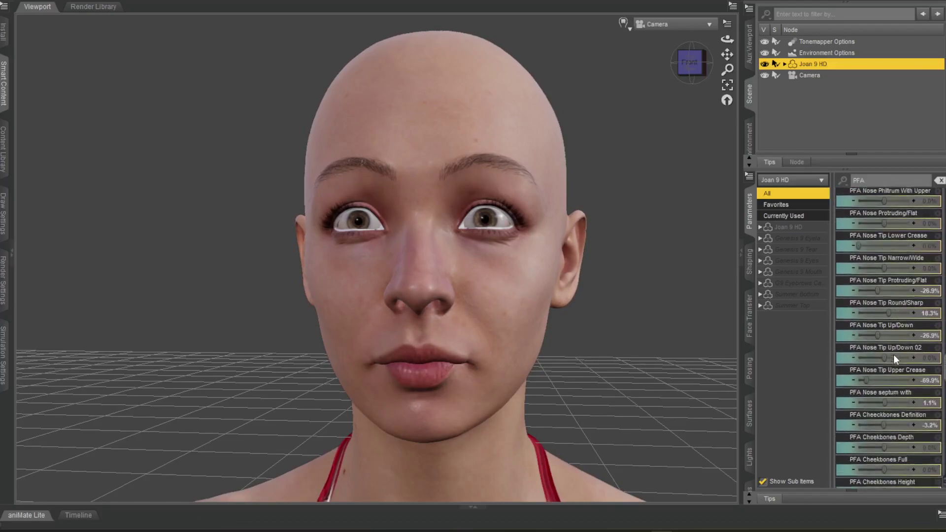
drag(876, 366, 900, 350)
key(ctrl+z)
key(ctrl+z)
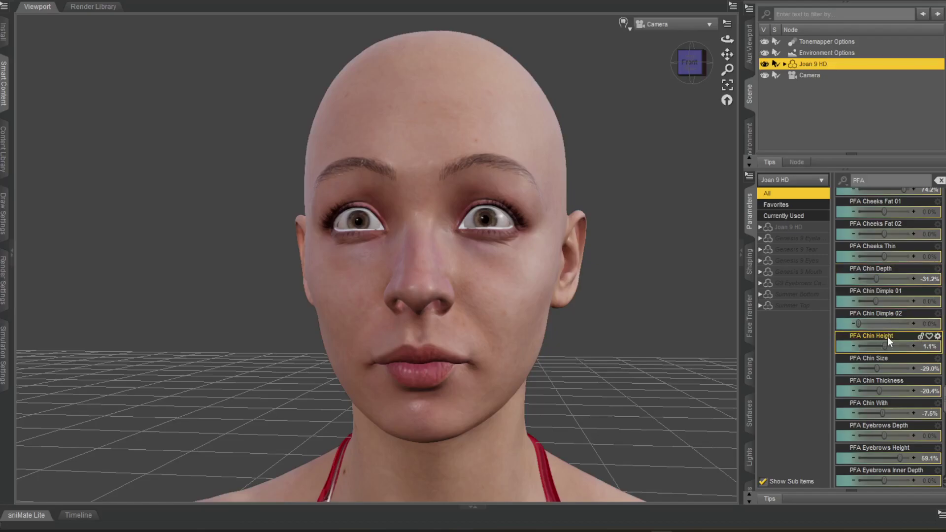
scroll(871, 394, down, 1)
scroll(871, 394, down, 2)
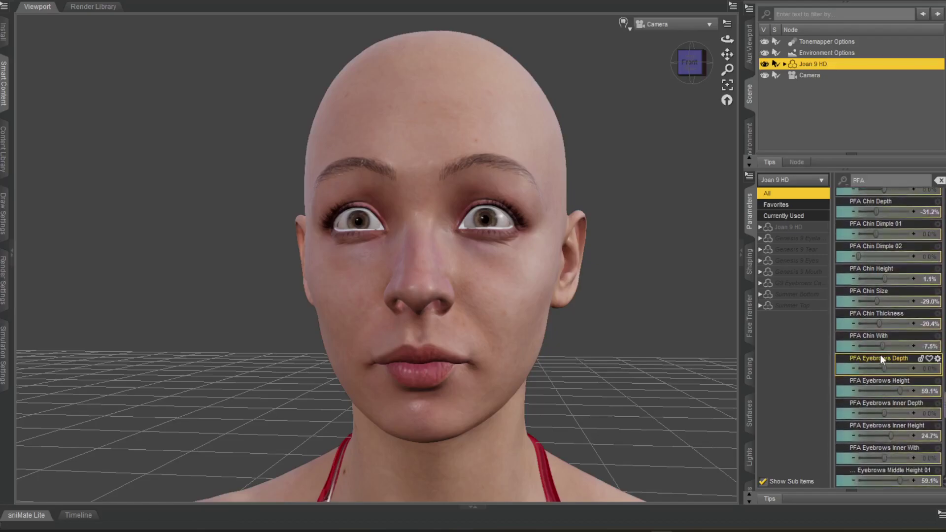
drag(883, 347, 881, 347)
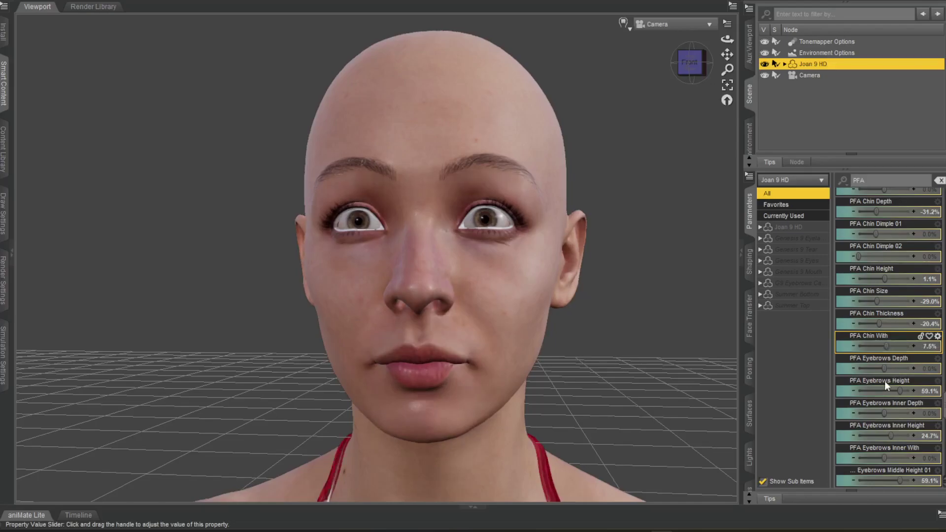
scroll(881, 367, down, 7)
scroll(880, 368, down, 5)
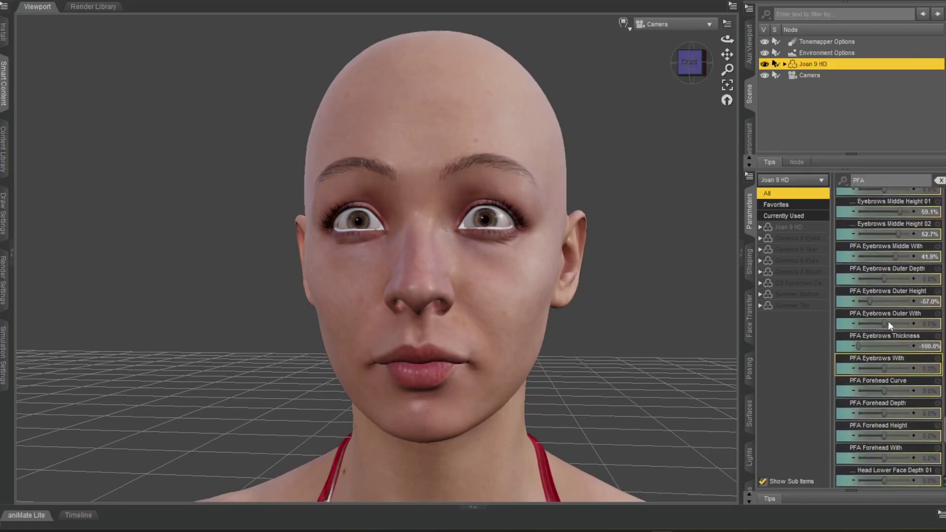
Thicken the eyebrows and shorten the head with PFA Head Short/Long to -9.7%
drag(857, 347, 831, 355)
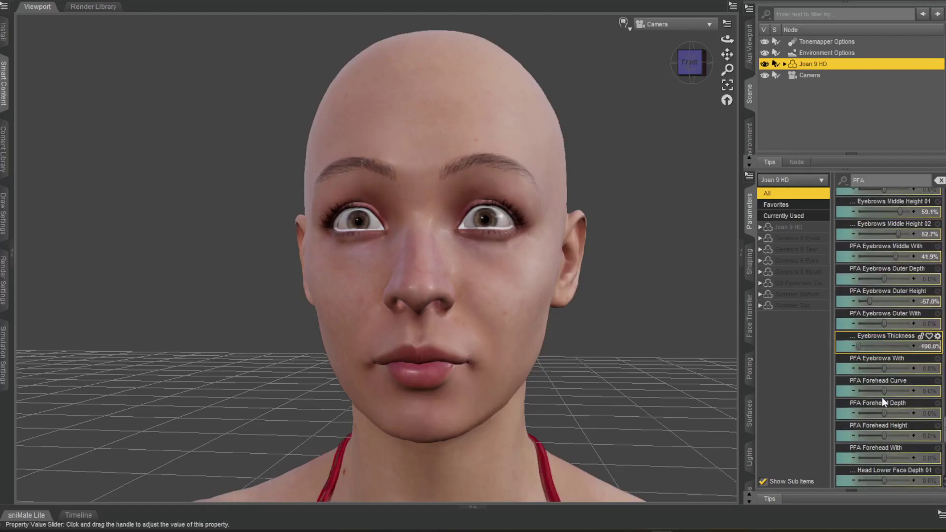
scroll(881, 397, down, 12)
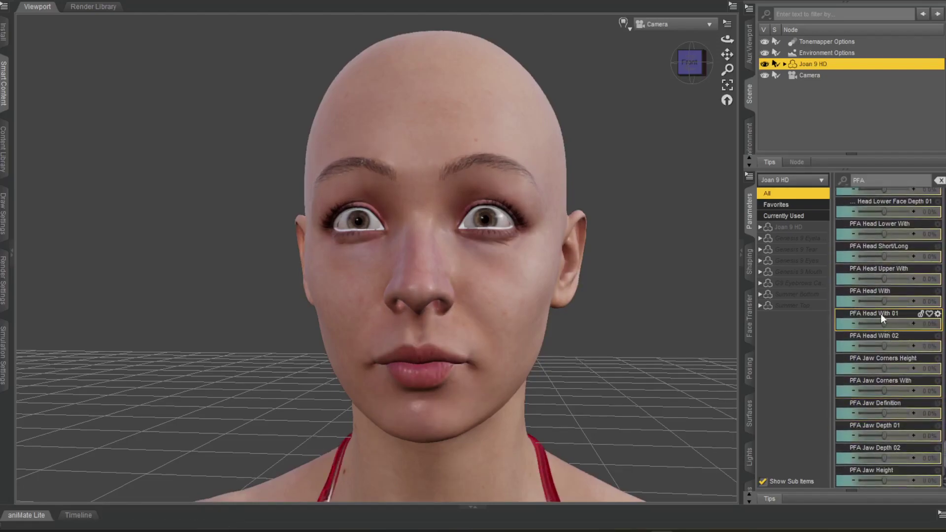
mouse_move(884, 256)
mouse_down()
mouse_move(858, 260)
mouse_move(882, 260)
mouse_up()
Try PFA Jaw Depth 01, then reset it to 0% and orbit slightly around the head
scroll(891, 360, down, 3)
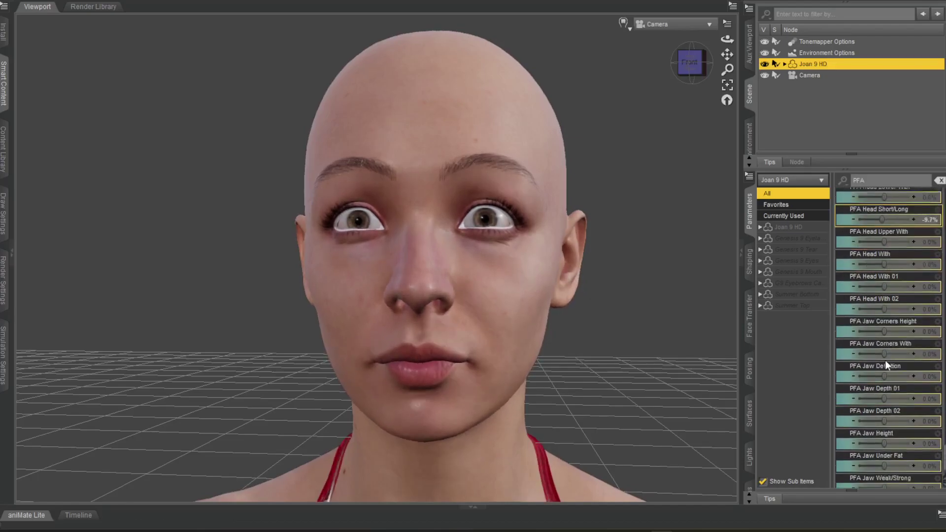
mouse_move(883, 369)
mouse_down()
mouse_move(860, 368)
mouse_move(881, 368)
mouse_up()
alt+click(881, 368)
drag(693, 64, 700, 64)
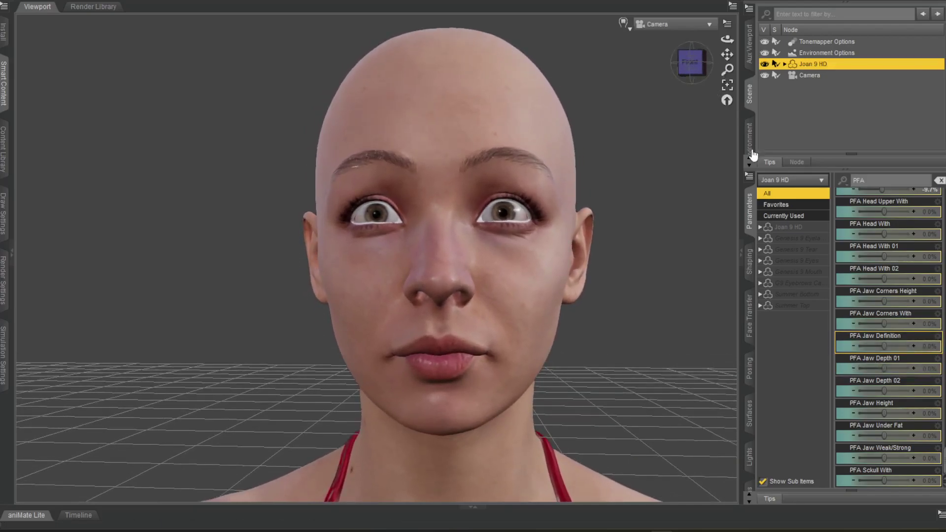